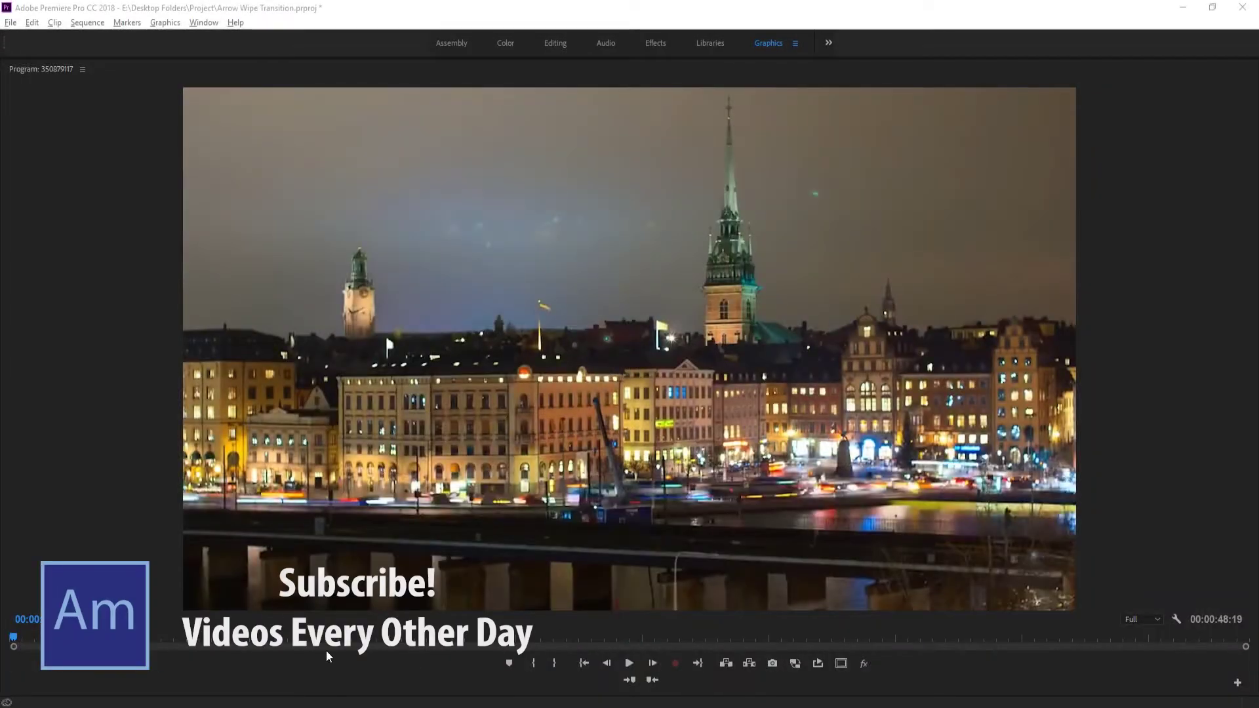
- Play back the arrow wipe sequence from the beginning to preview the transitions
key(space)
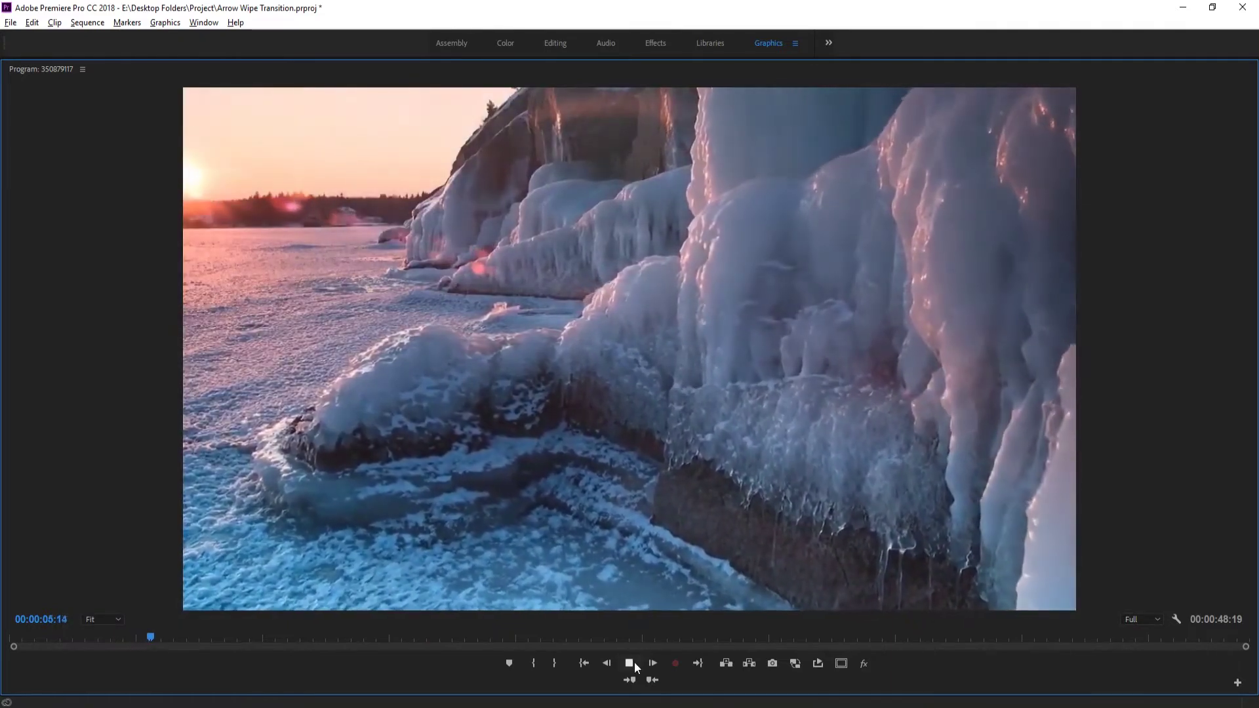
click(630, 663)
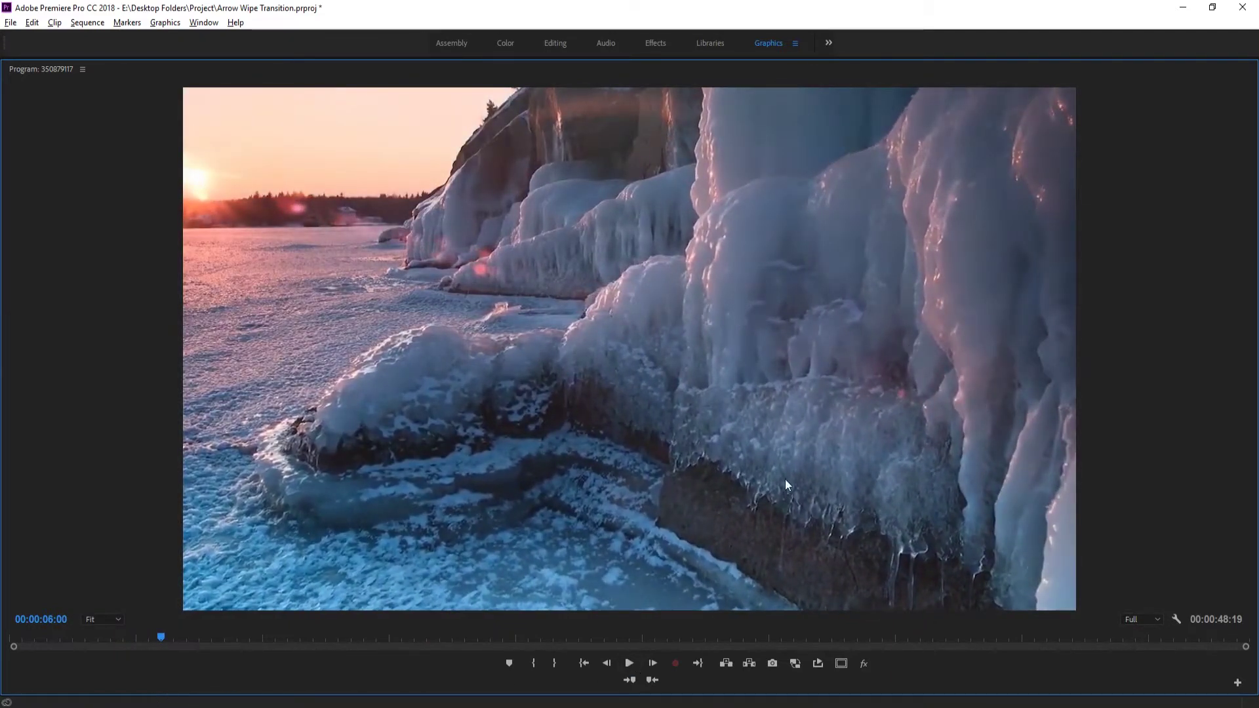
drag(108, 637, 10, 638)
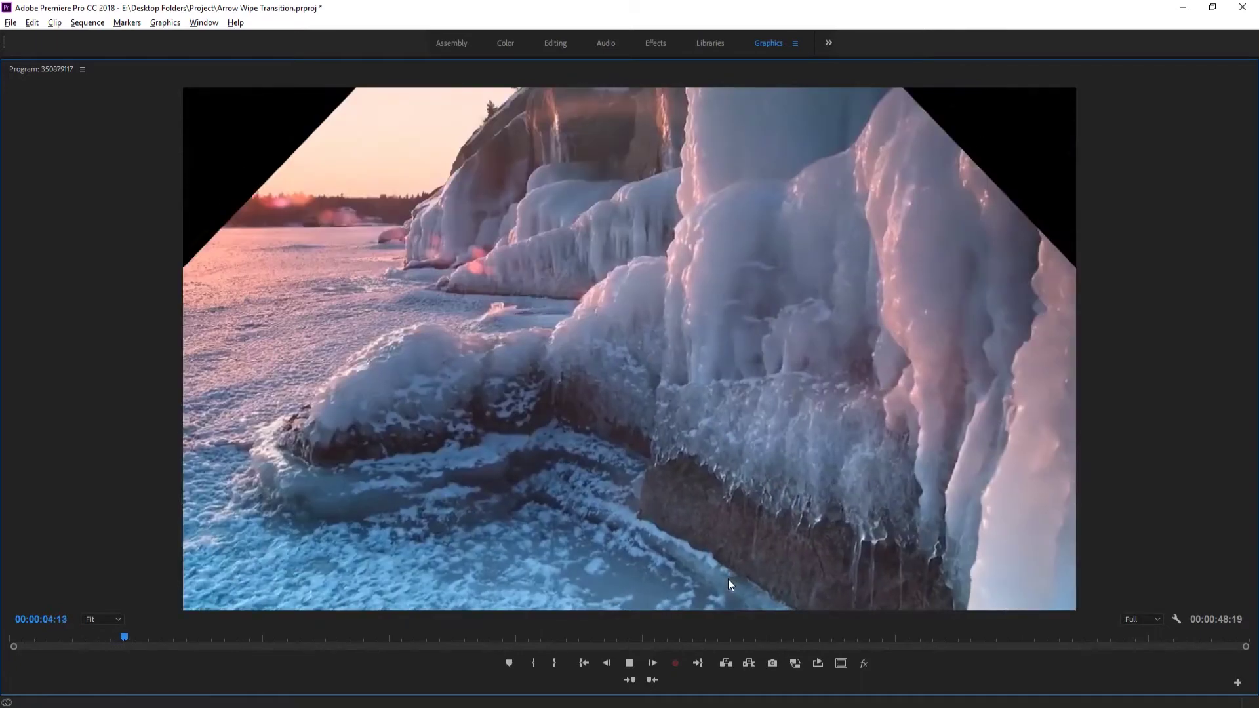
- Restore the full workspace layout and delete all clips from the sequence timeline
key(grave)
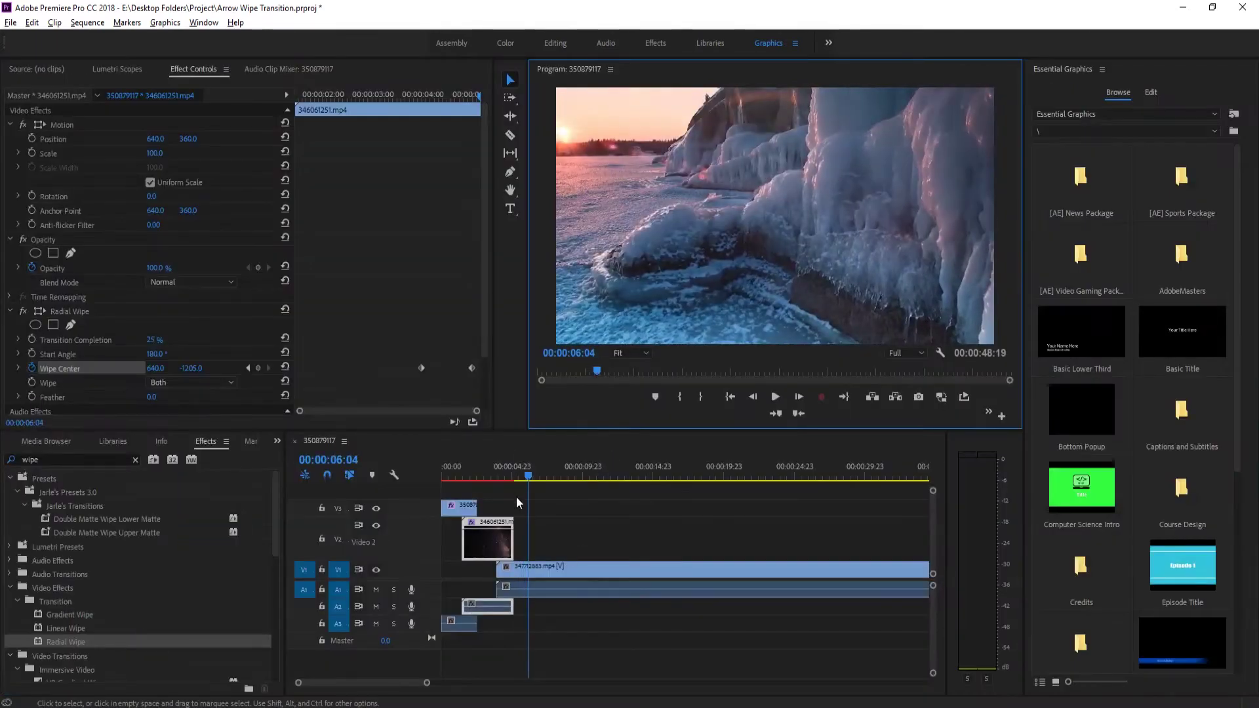
drag(592, 516, 446, 633)
key(Delete)
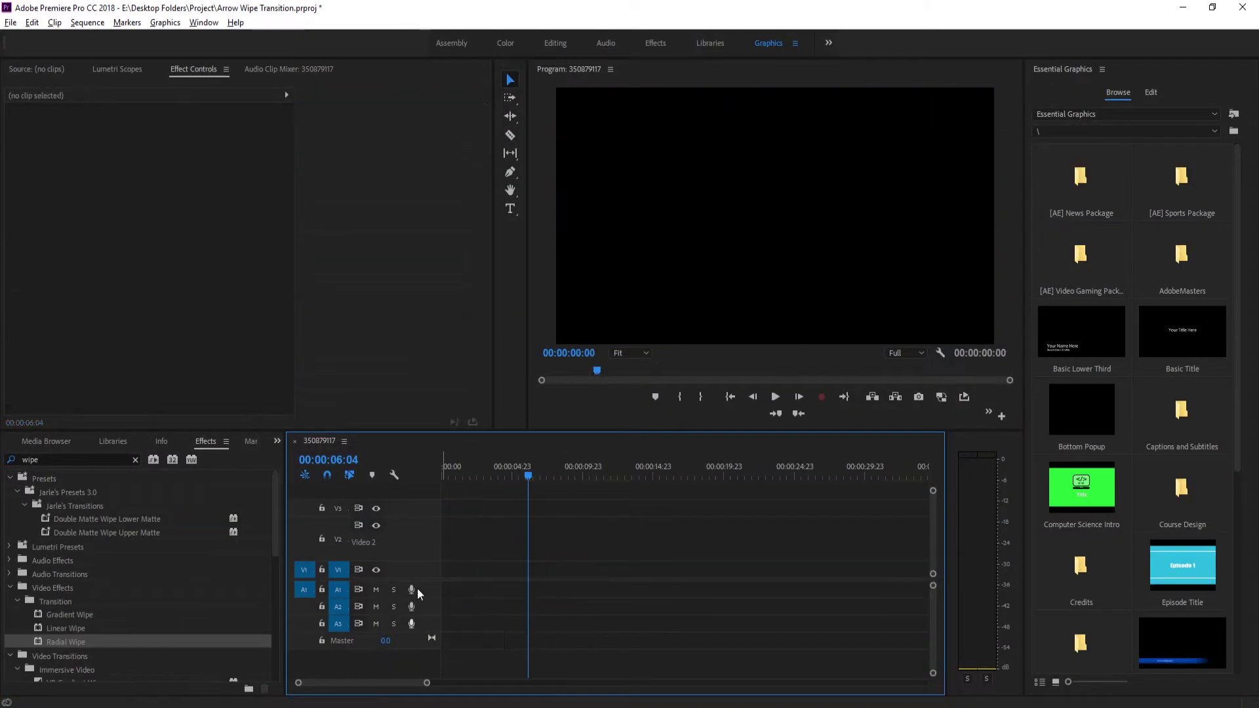
- Add the three project clips 347712883.mp4, 346061251.mp4 and 350879117.mp4 to the start of track V1
click(46, 443)
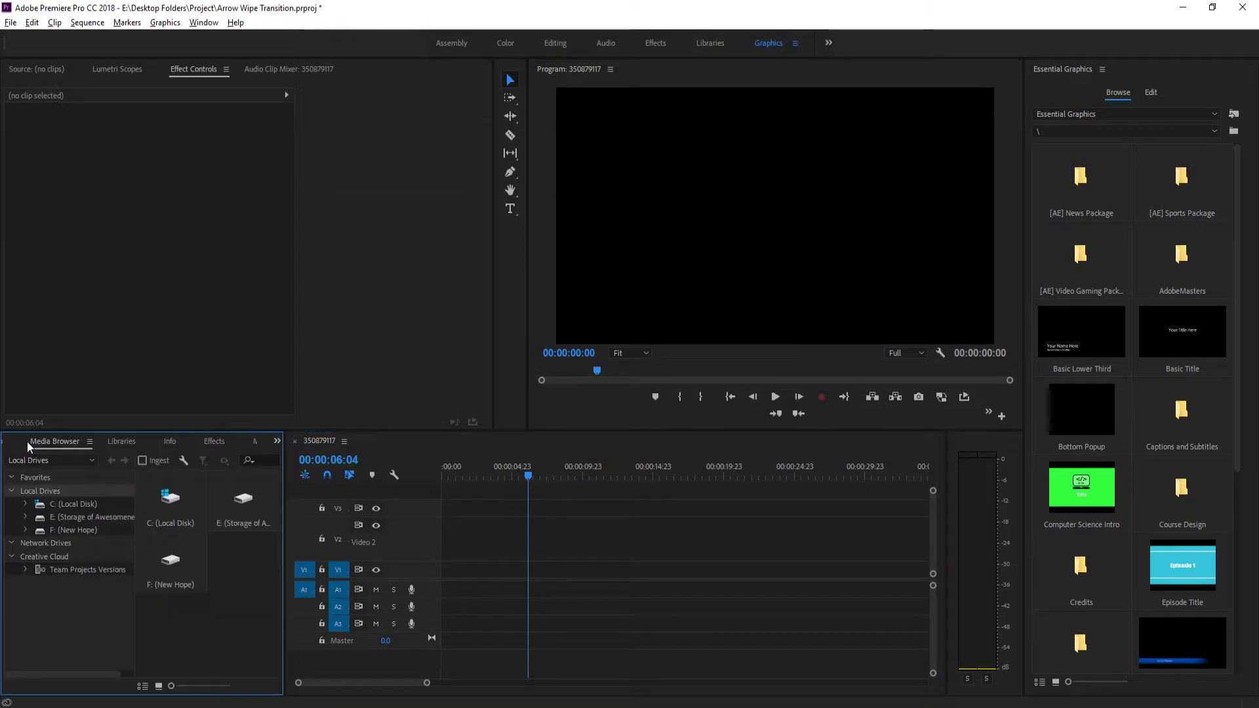
click(11, 439)
drag(93, 588, 71, 533)
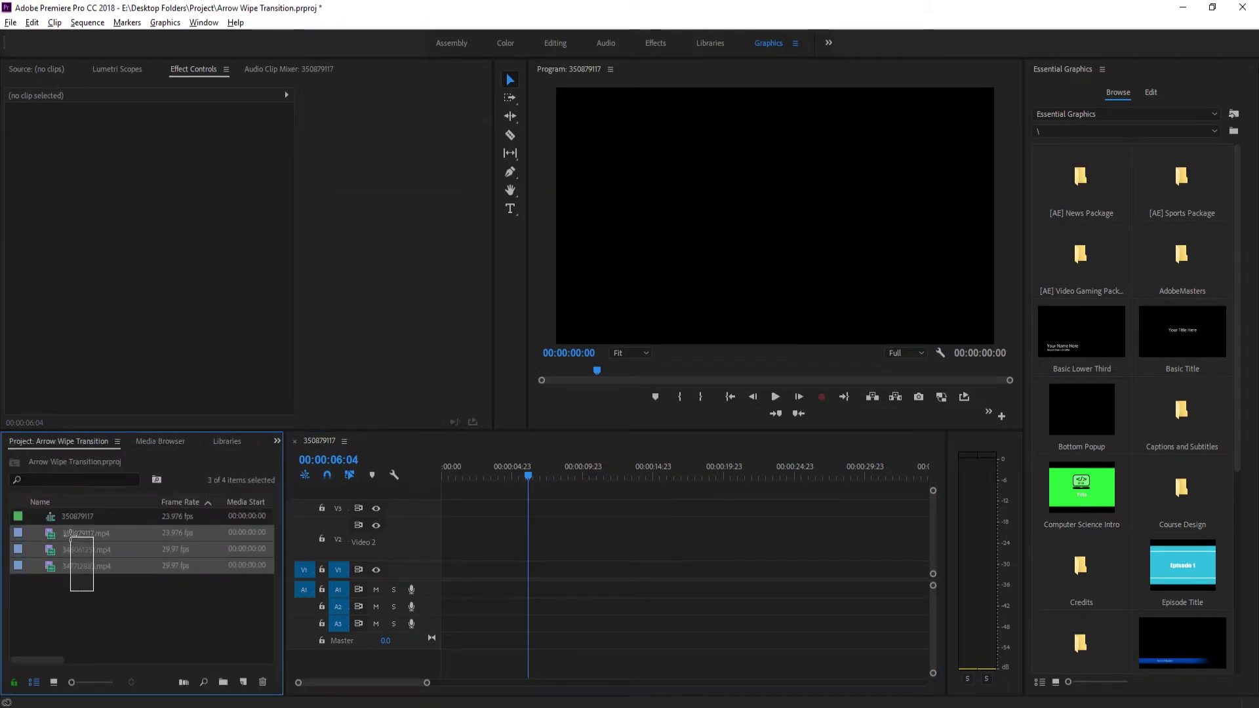
drag(434, 573, 434, 575)
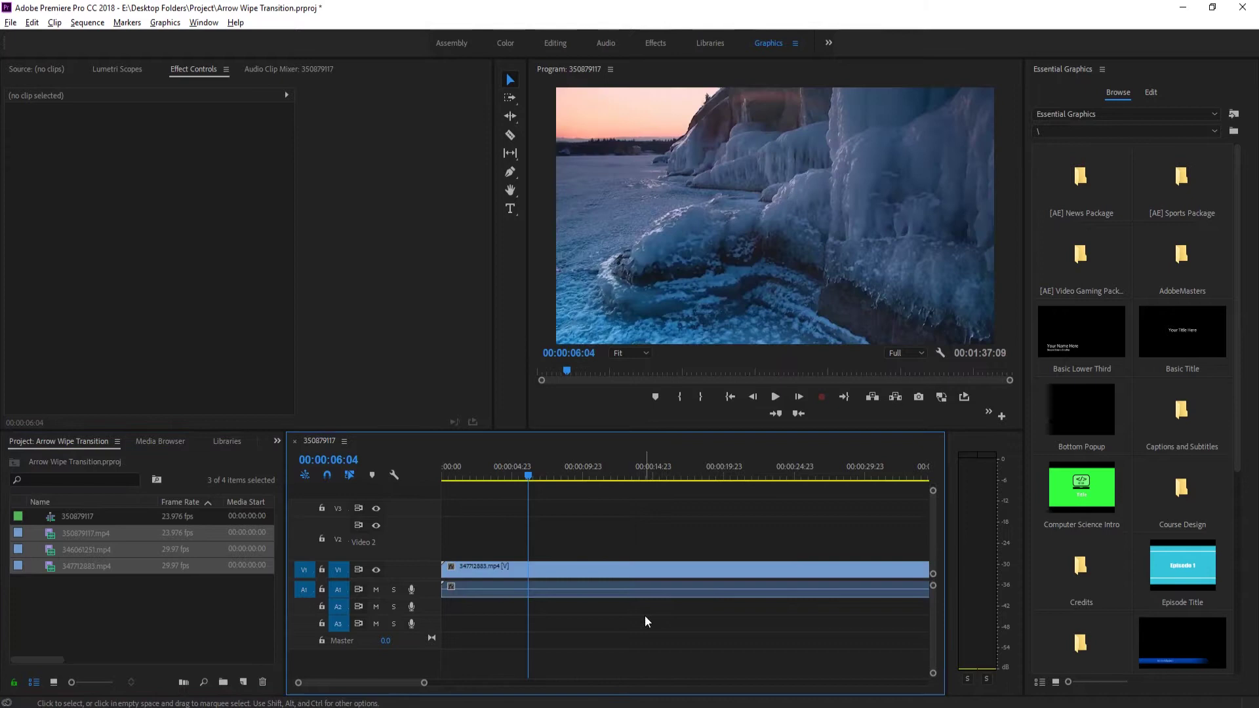
- Split clip 347712883.mp4 at 00:00:02:17 and delete the part after the cut
key(minus)
key(minus)
key(minus)
key(equal)
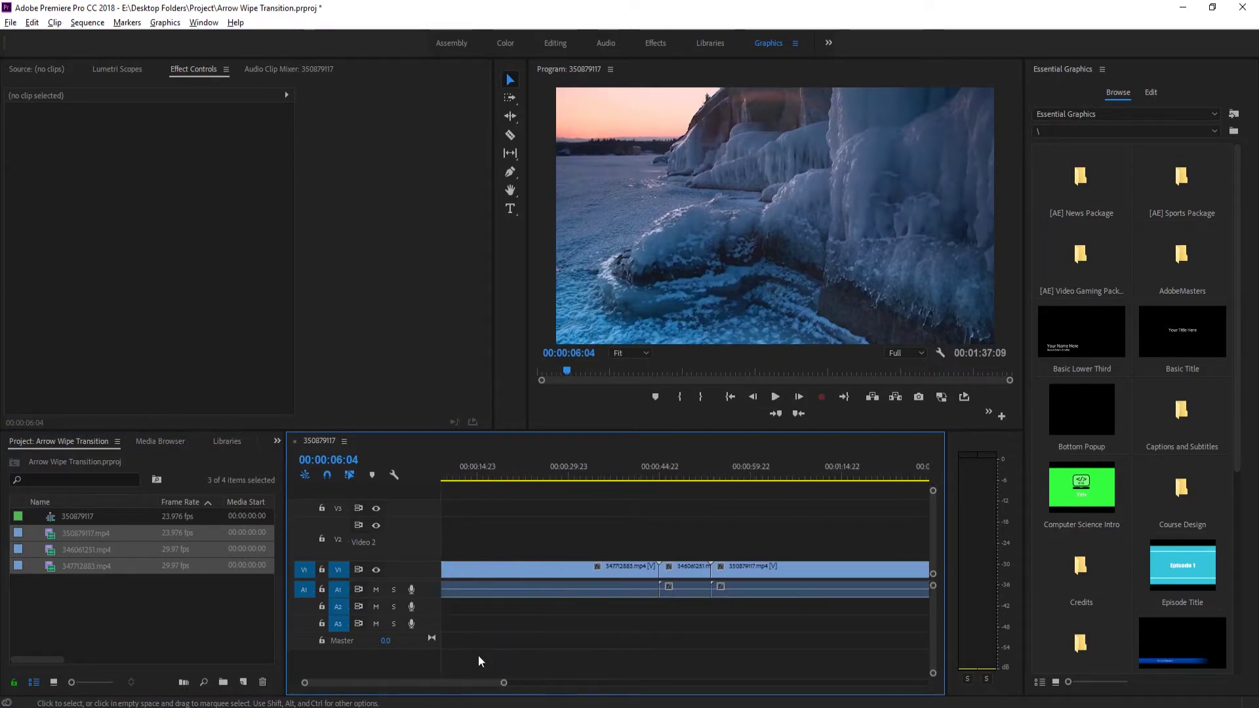
key(equal)
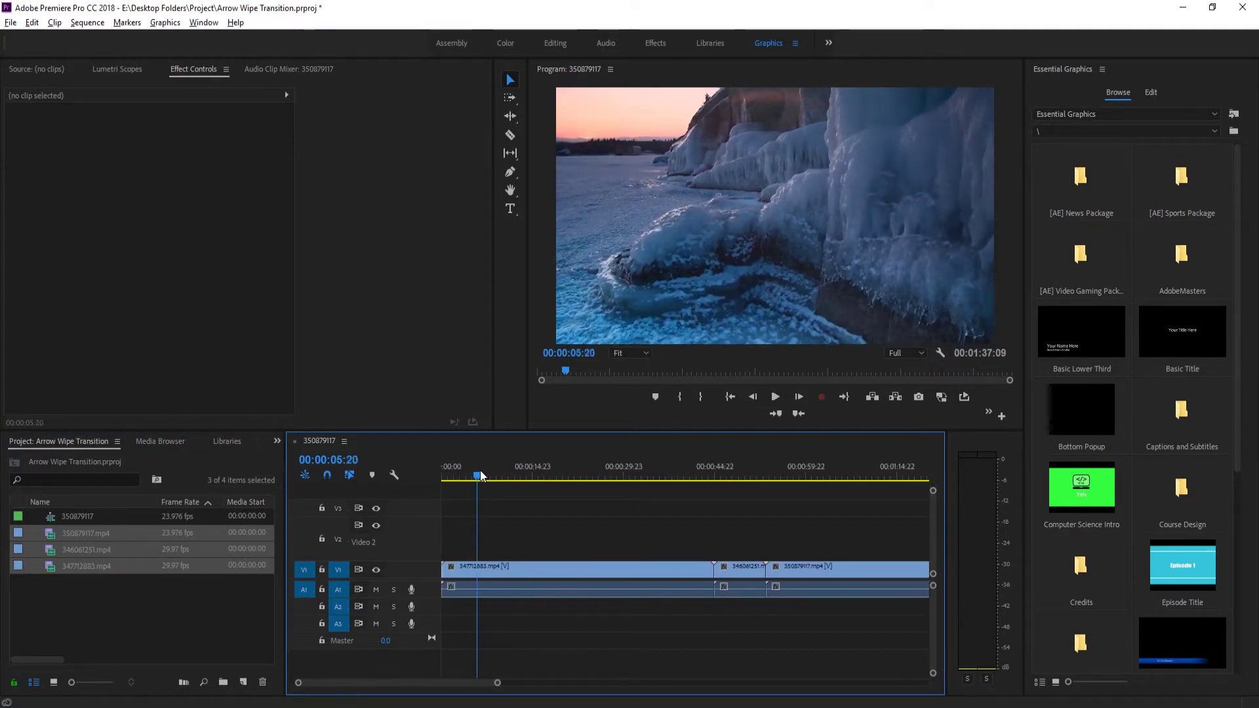
mouse_move(480, 471)
mouse_down()
mouse_move(434, 475)
mouse_move(458, 474)
mouse_up()
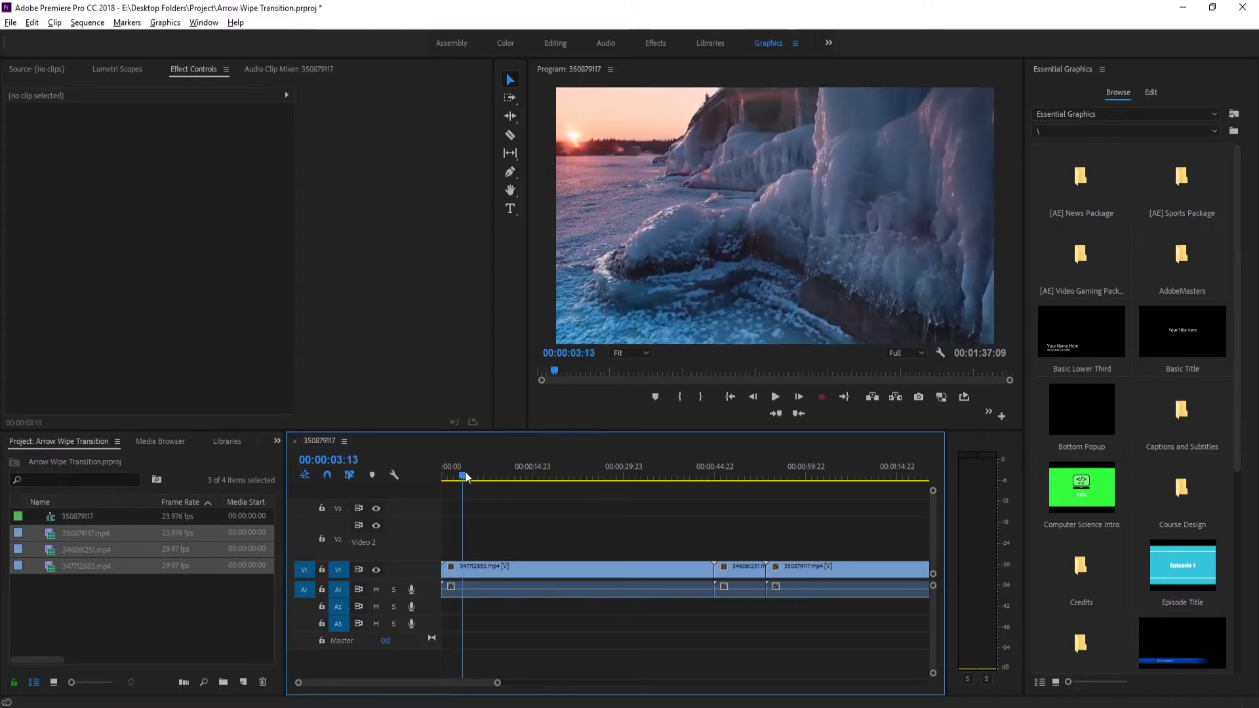
key(c)
click(457, 568)
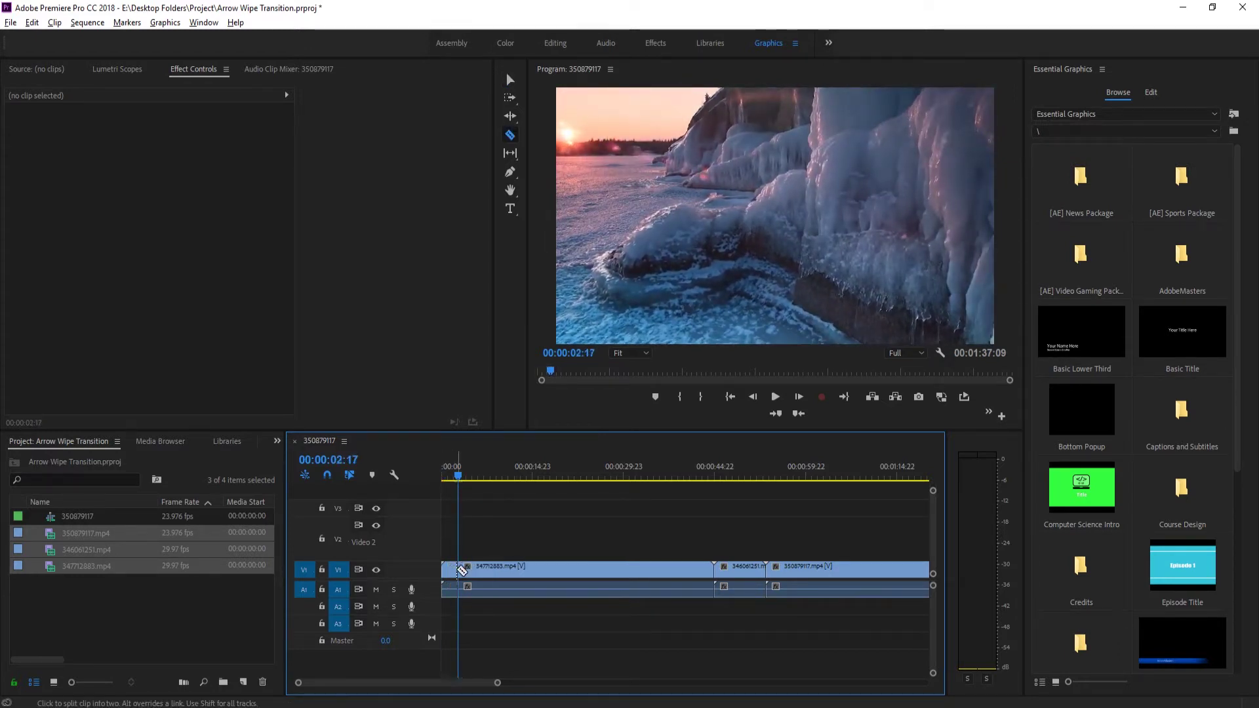
key(v)
click(492, 571)
key(Delete)
- Move clip 346061251.mp4 on V1 so it starts right at the end of the first clip
click(722, 459)
drag(722, 457, 724, 463)
drag(727, 569, 456, 570)
- Trim the end of clip 346061251.mp4 to shorten it to a few seconds
key(=)
drag(404, 679, 402, 679)
mouse_move(508, 475)
mouse_down()
mouse_move(496, 469)
mouse_move(529, 475)
mouse_up()
mouse_move(490, 570)
mouse_down()
mouse_move(512, 576)
mouse_move(502, 575)
mouse_up()
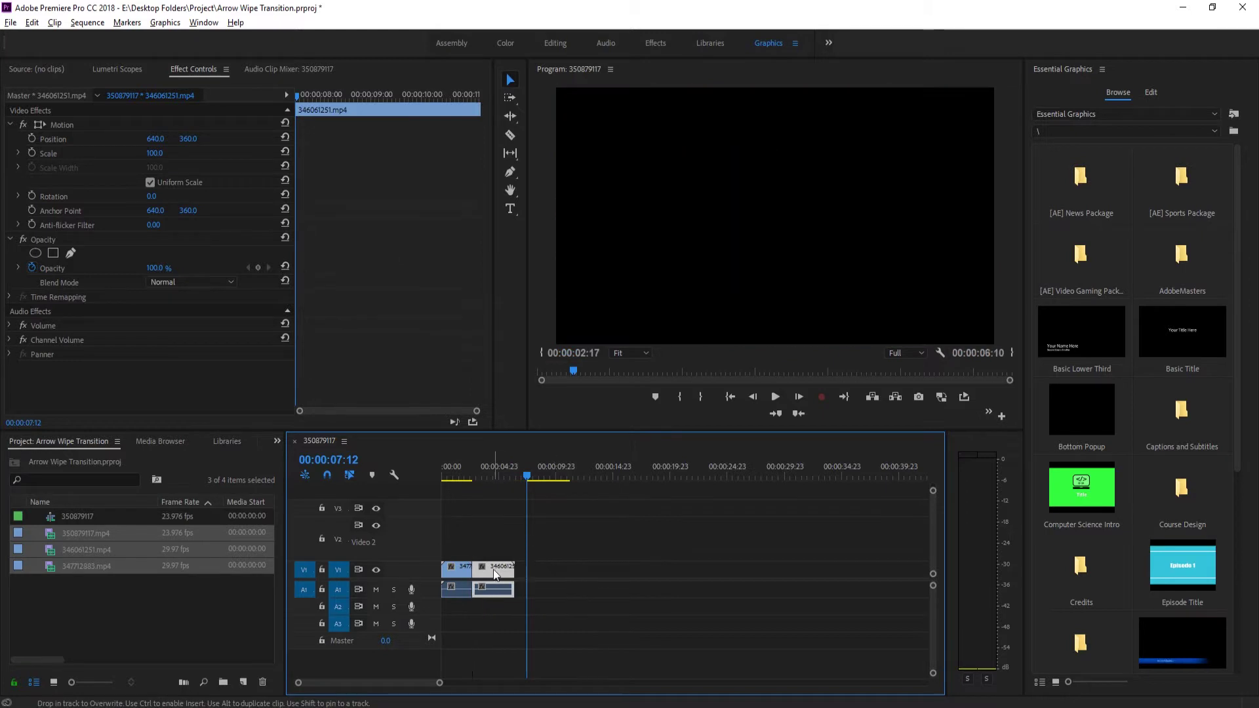
drag(478, 475, 498, 480)
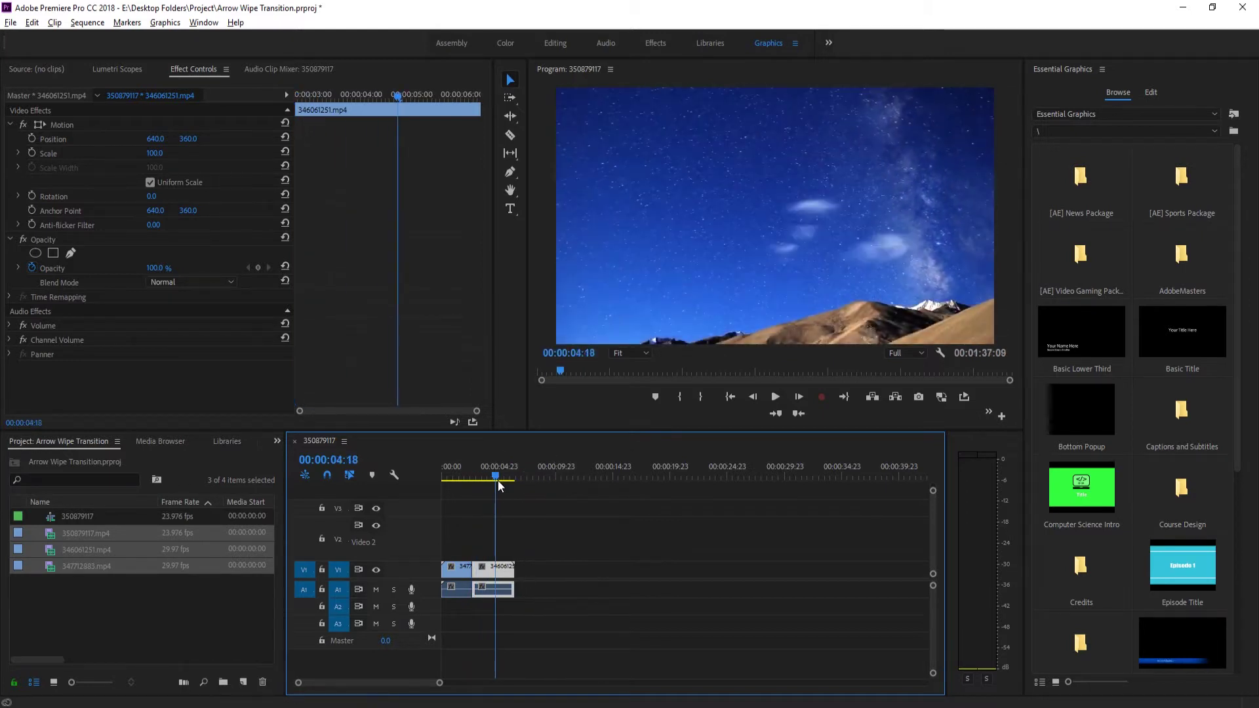
drag(513, 568, 509, 568)
click(543, 518)
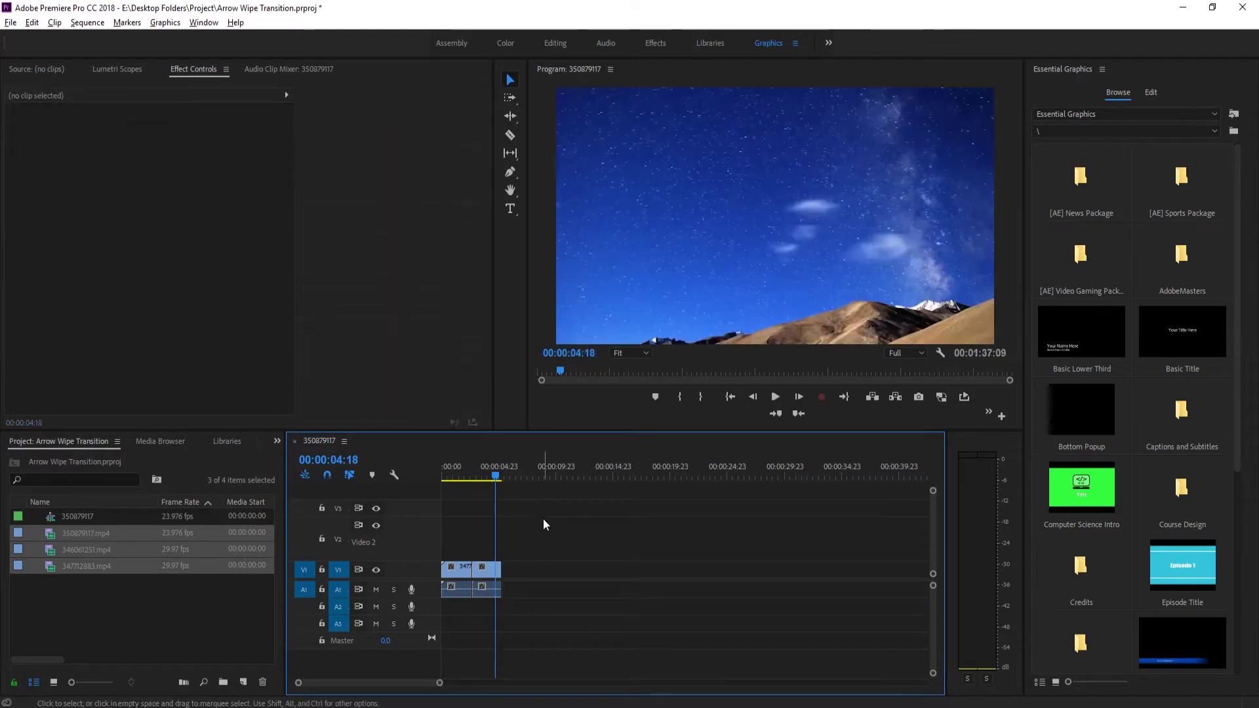
- Move clip 350879117.mp4 on V1 so it starts right at the end of the second clip
key(backslash)
drag(847, 571, 523, 589)
scroll(492, 598, up, 4)
- Split clip 350879117.mp4 at 00:00:07:03 and delete the part after the cut
drag(467, 467, 503, 470)
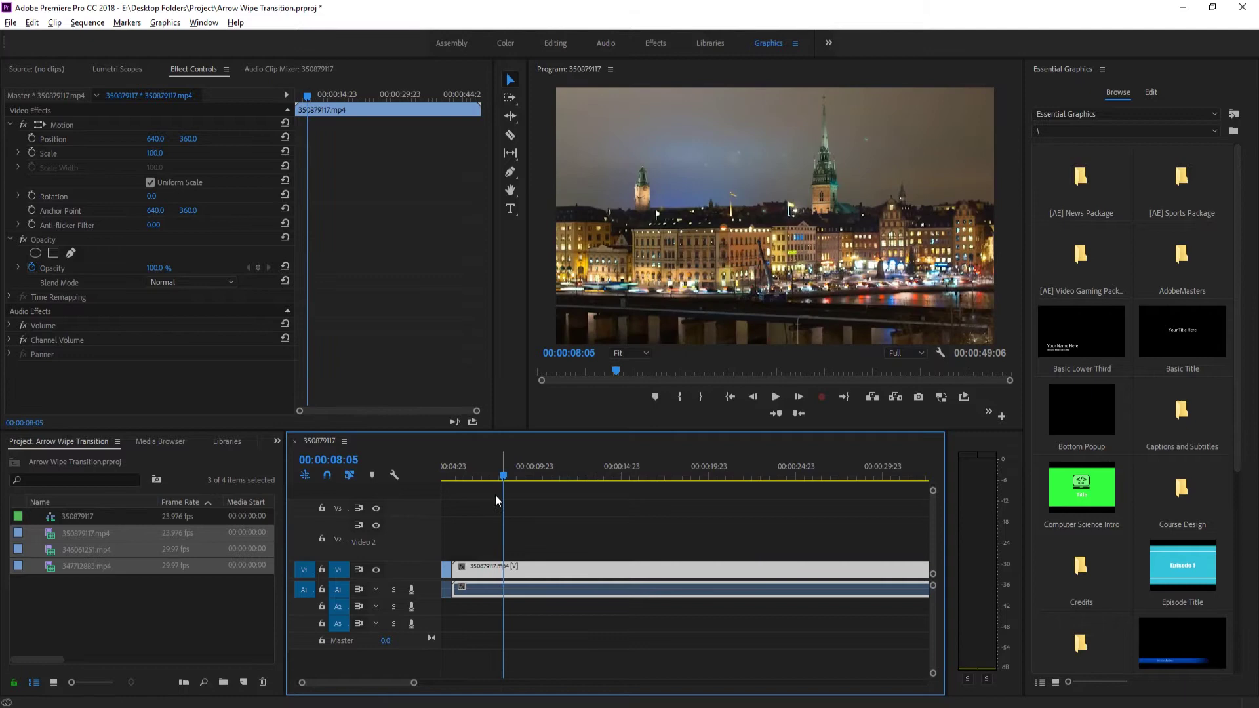
mouse_move(453, 570)
mouse_down()
mouse_move(505, 571)
mouse_move(466, 566)
mouse_up()
key(ctrl+z)
click(457, 477)
drag(459, 479, 484, 478)
click(499, 538)
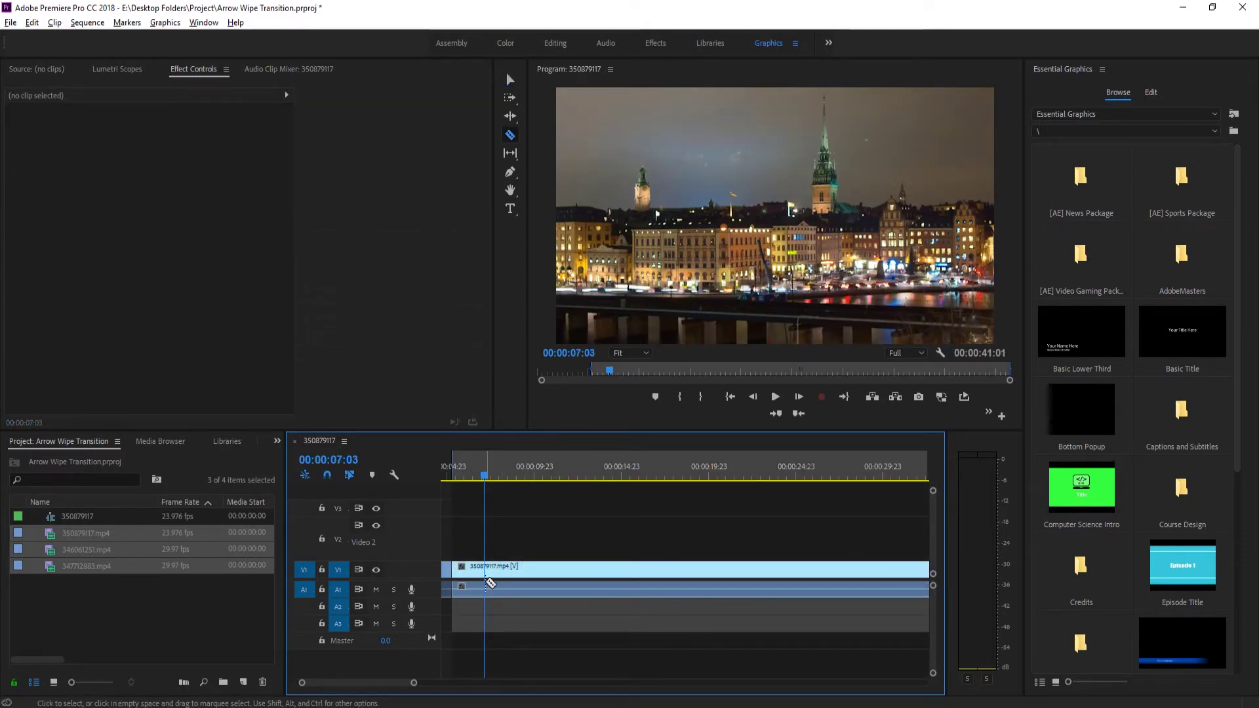
key(v)
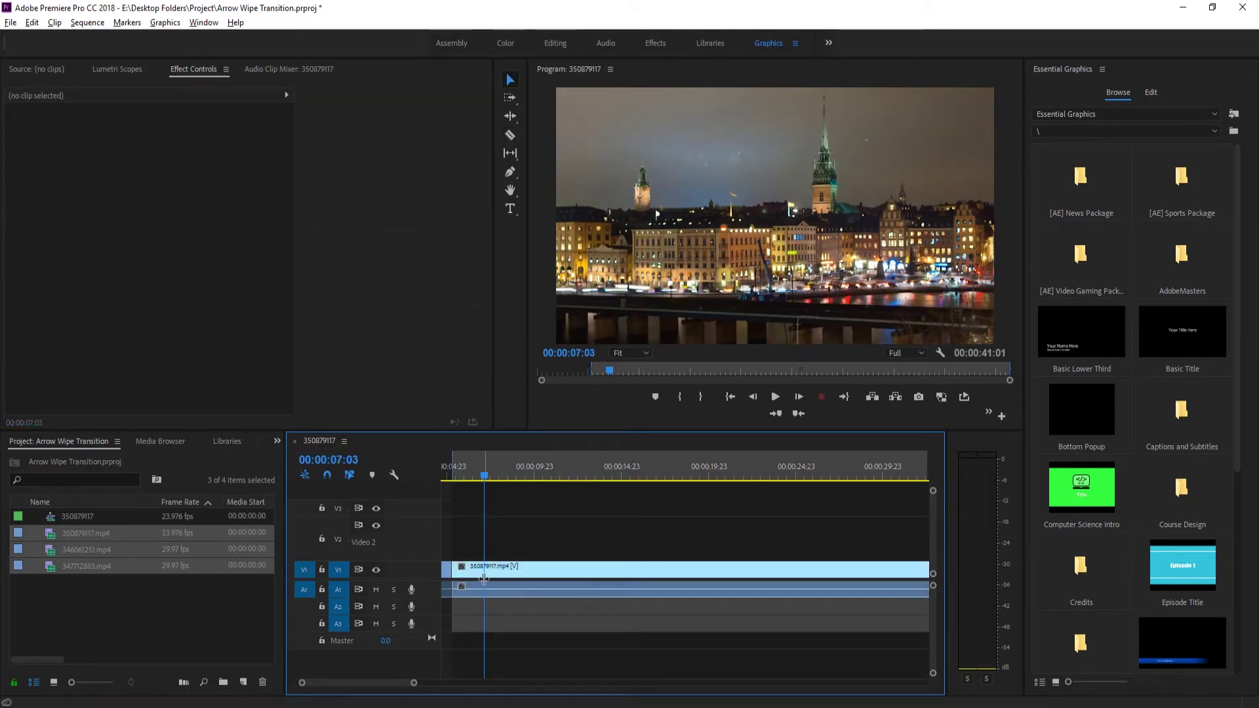
key(c)
click(484, 572)
key(v)
click(500, 571)
key(Delete)
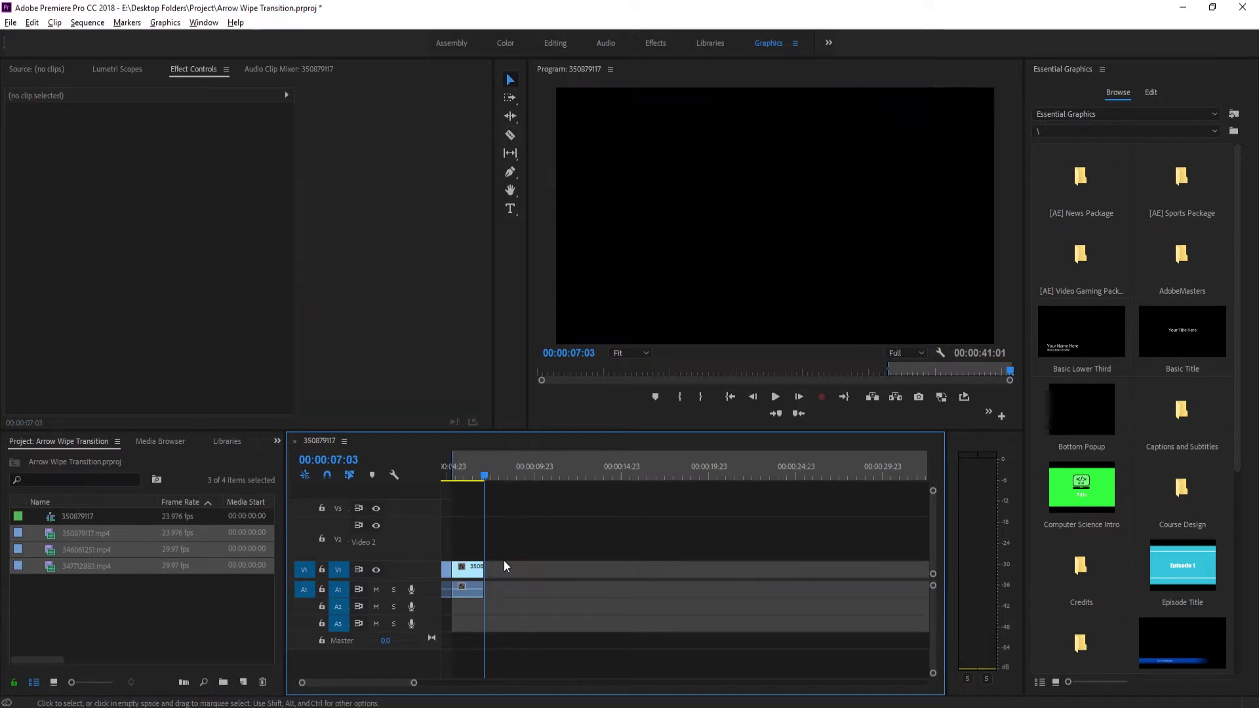
- Clear the sequence's in and out points
drag(376, 684, 372, 684)
right_click(552, 463)
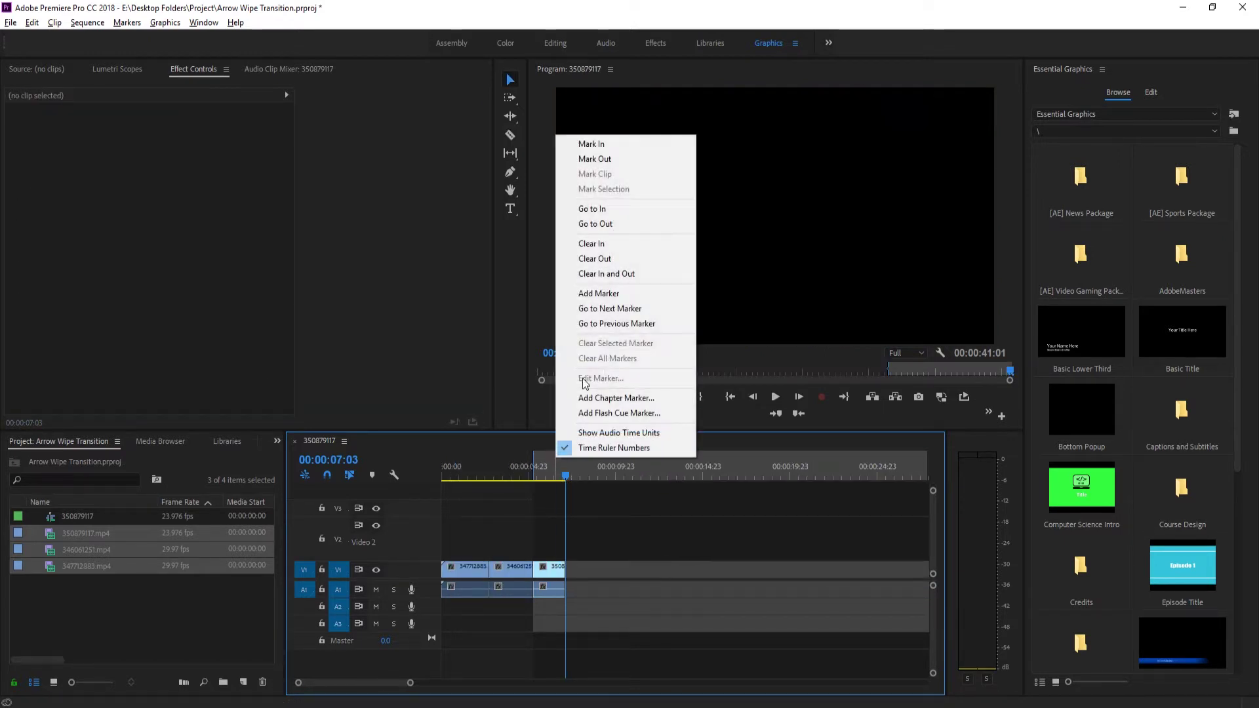
click(602, 273)
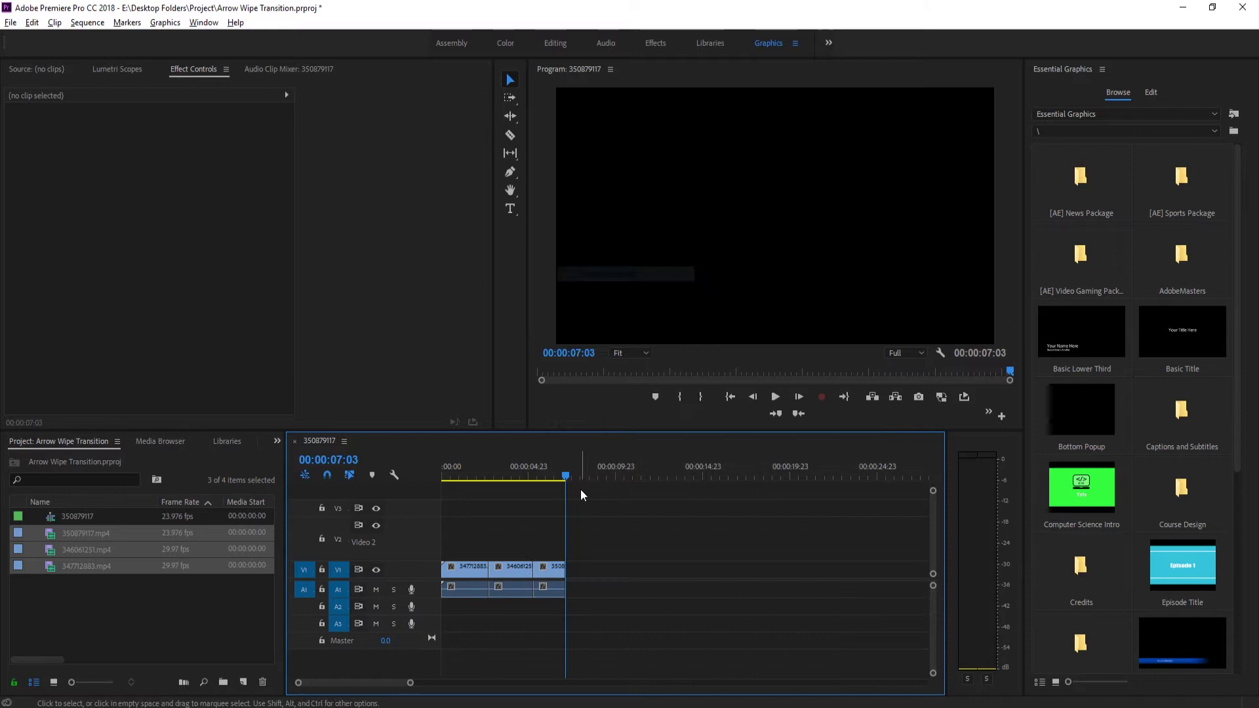
- Move the first clip's video to V3 and its audio to A2, and the second clip's video to V2
drag(453, 569, 453, 509)
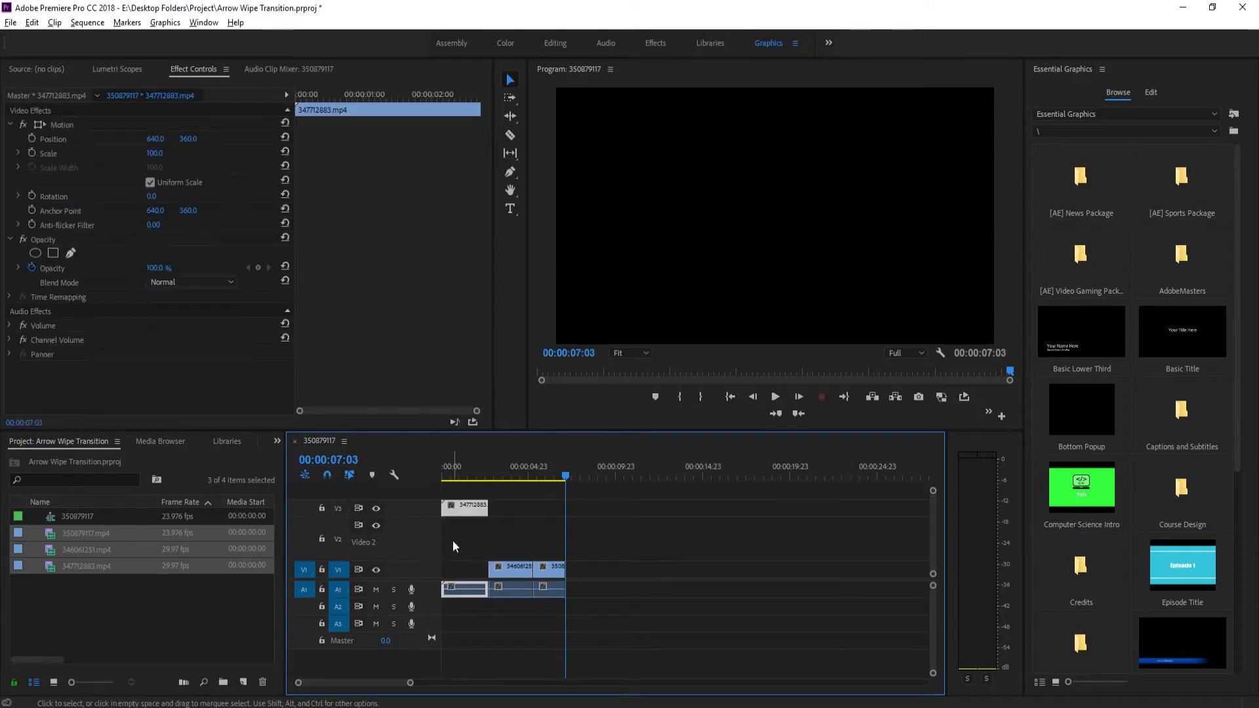
drag(456, 593, 453, 607)
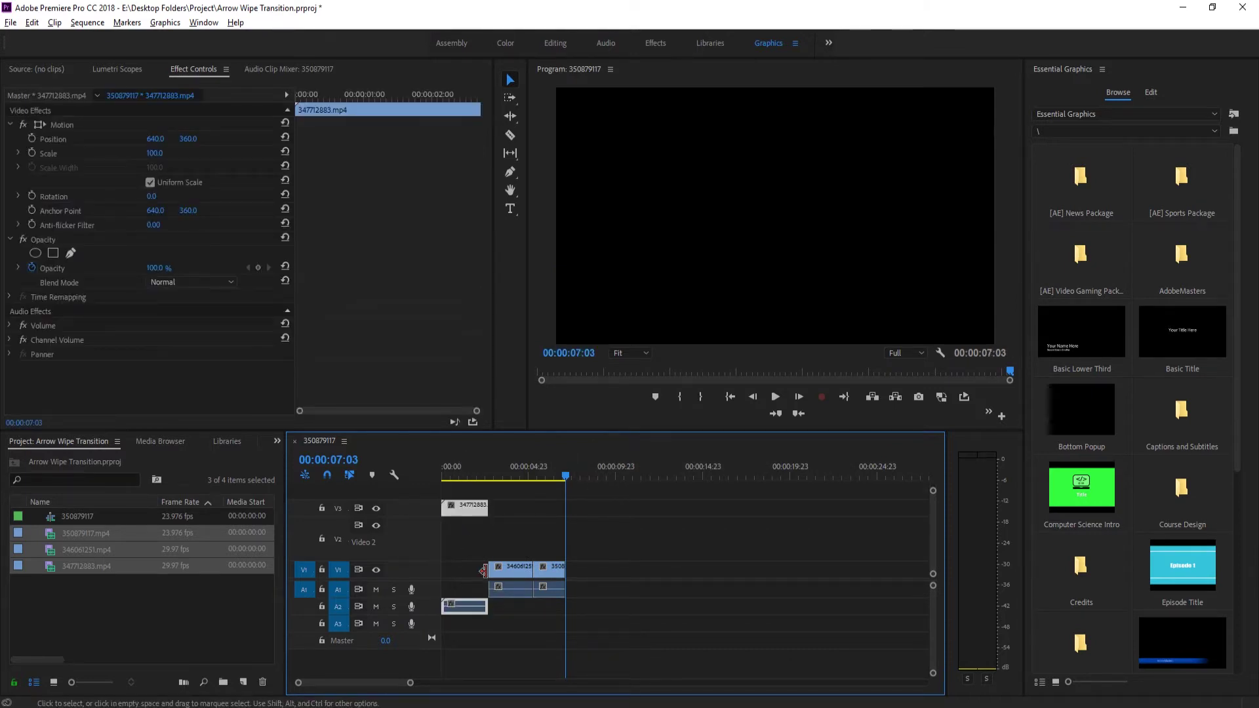
drag(501, 568, 501, 539)
- Slide the second clip on V2 earlier so its beginning overlaps the end of the first clip
scroll(459, 539, down, 1)
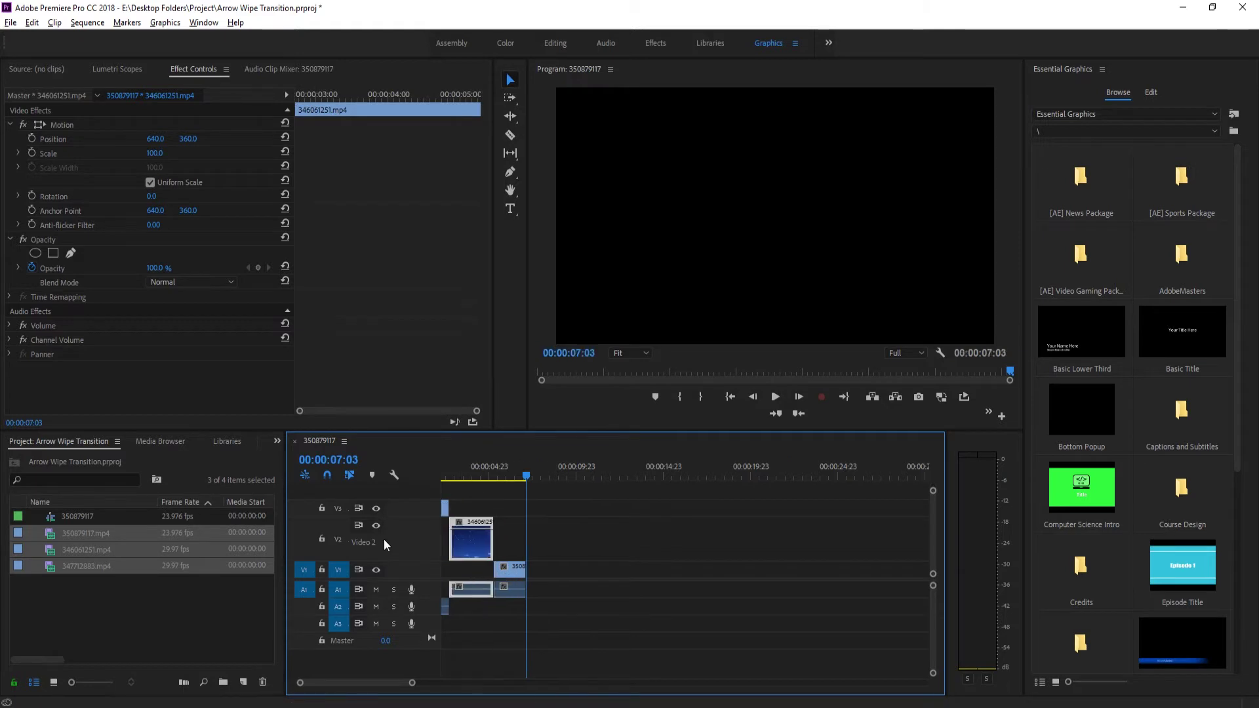
alt+scroll(303, 544, down, 3)
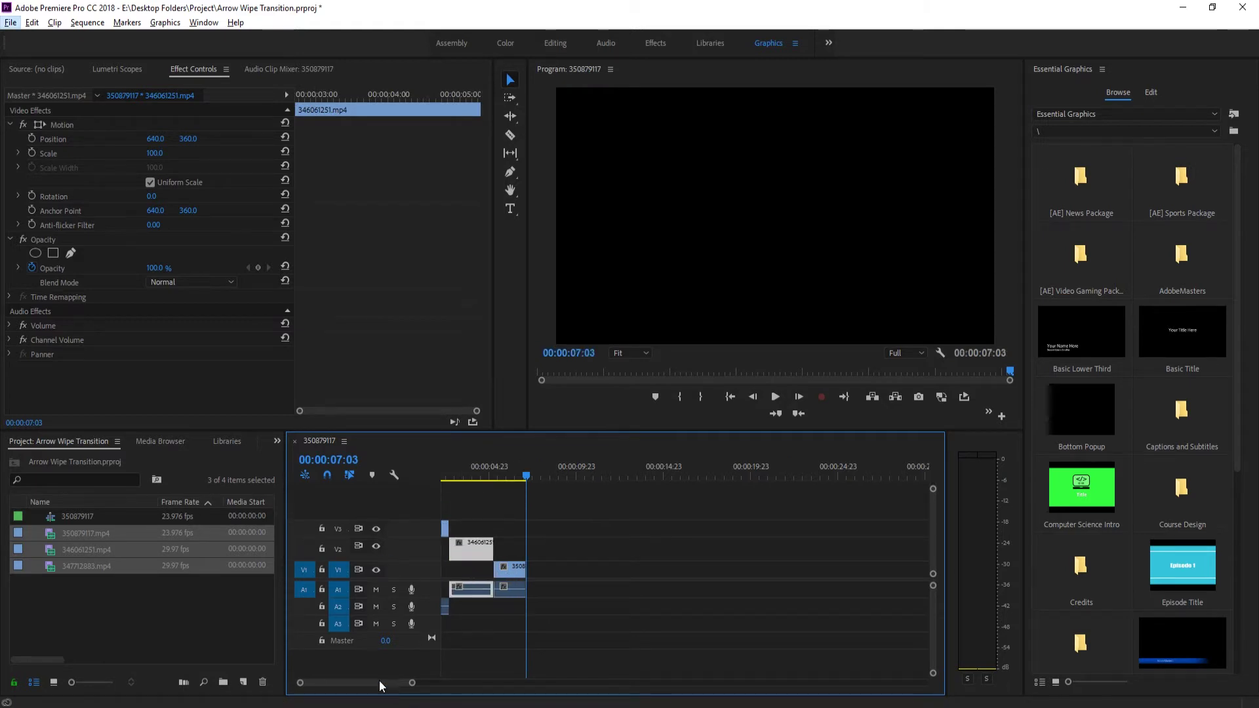
scroll(380, 685, up, 1)
scroll(309, 545, down, 1)
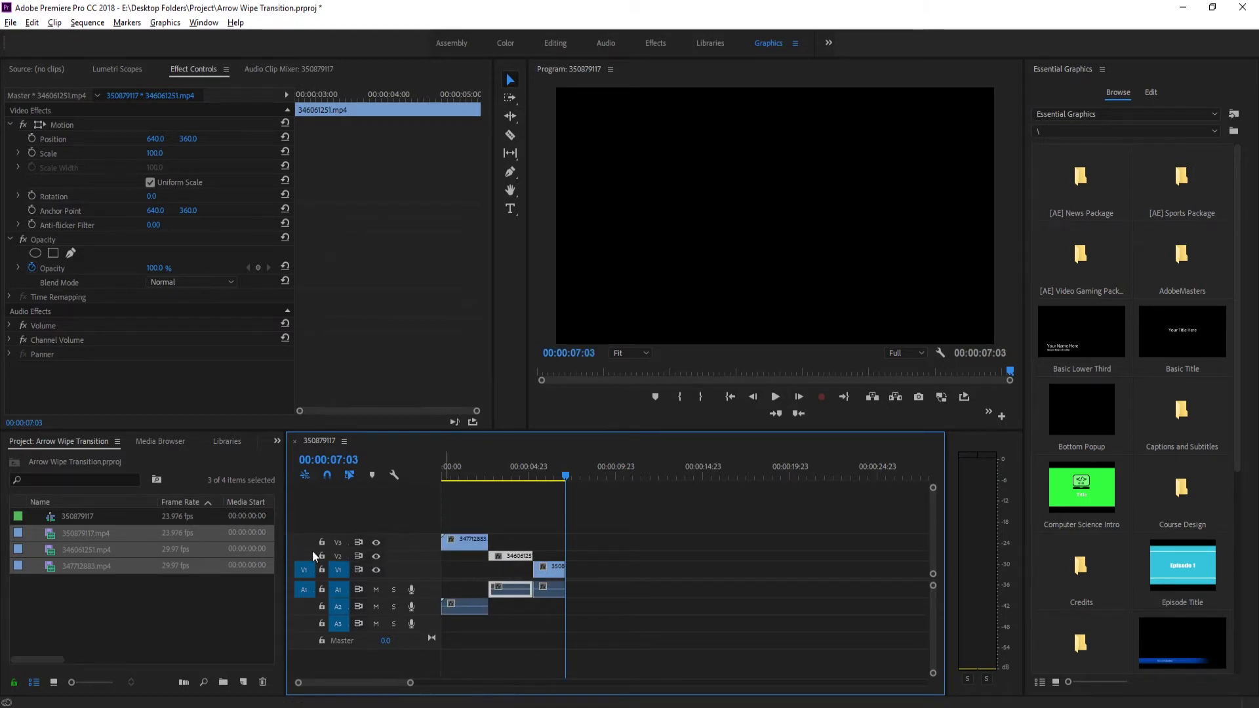
scroll(308, 553, up, 2)
drag(502, 544, 489, 547)
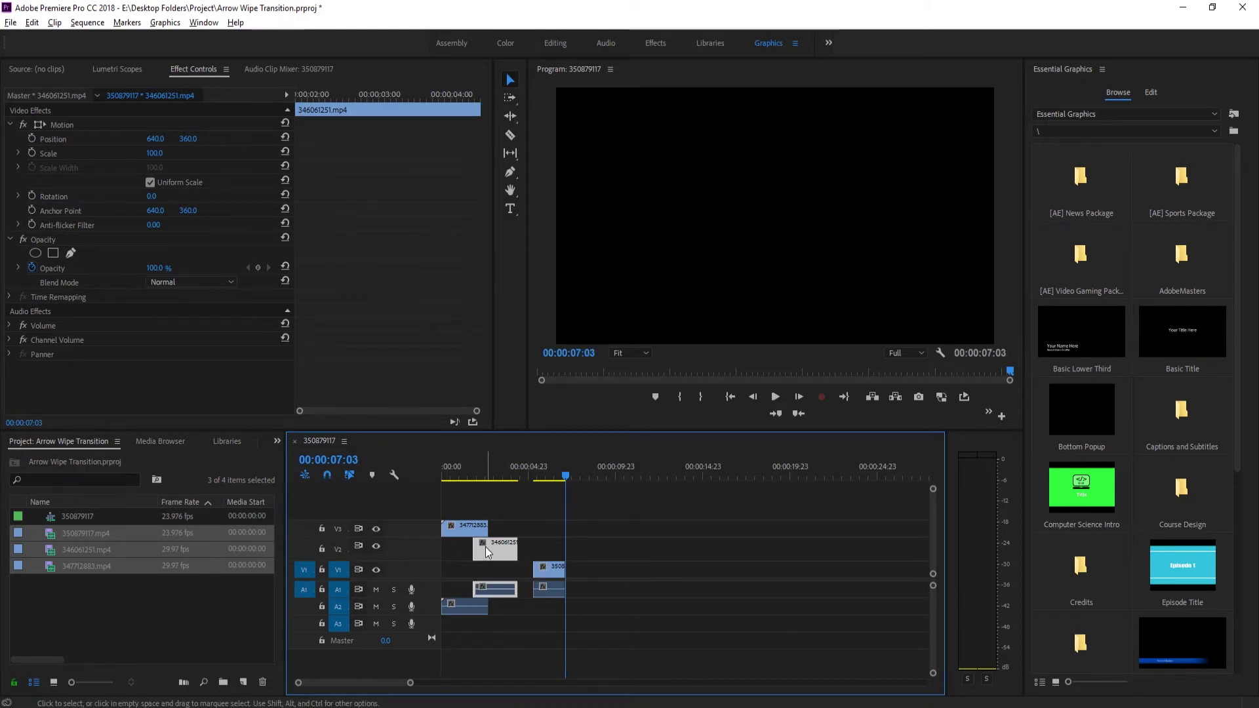
- Move the first clip's audio to A3 and the second clip's audio to A2
scroll(483, 549, up, 2)
scroll(364, 680, up, 1)
mouse_move(493, 465)
mouse_down()
mouse_move(515, 463)
mouse_move(492, 467)
mouse_move(514, 476)
mouse_move(494, 474)
mouse_up()
click(478, 606)
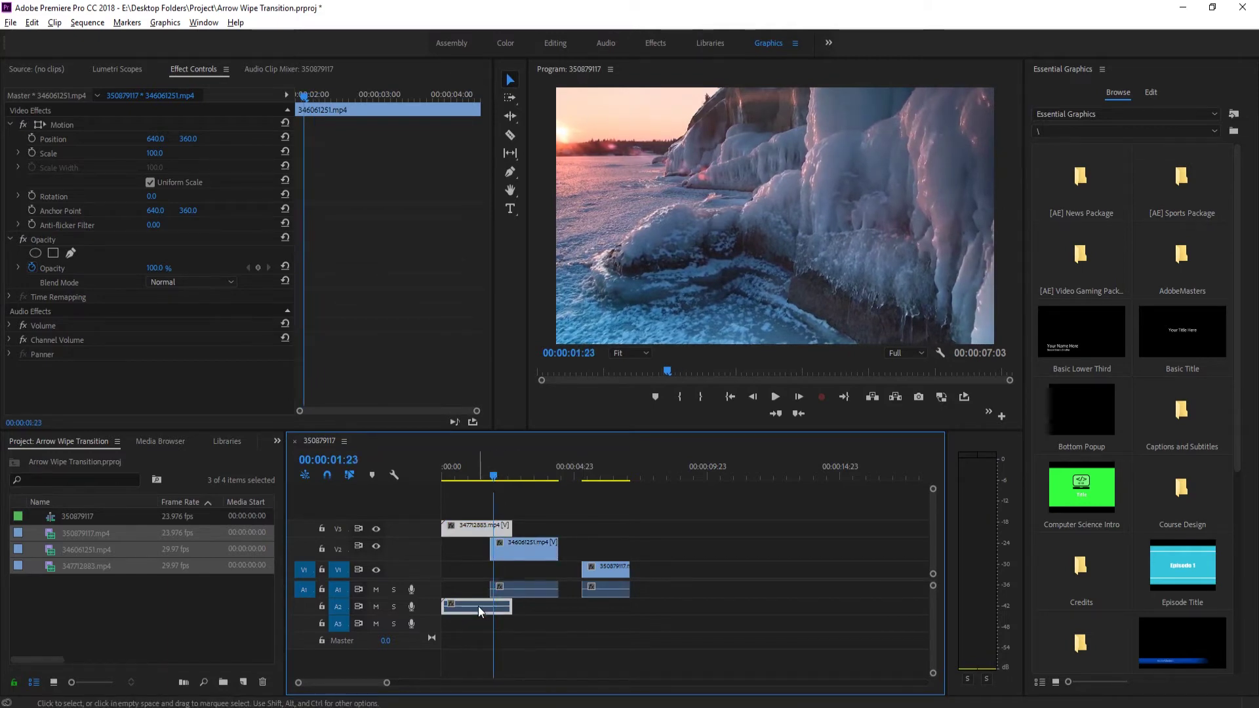
drag(478, 606, 509, 601)
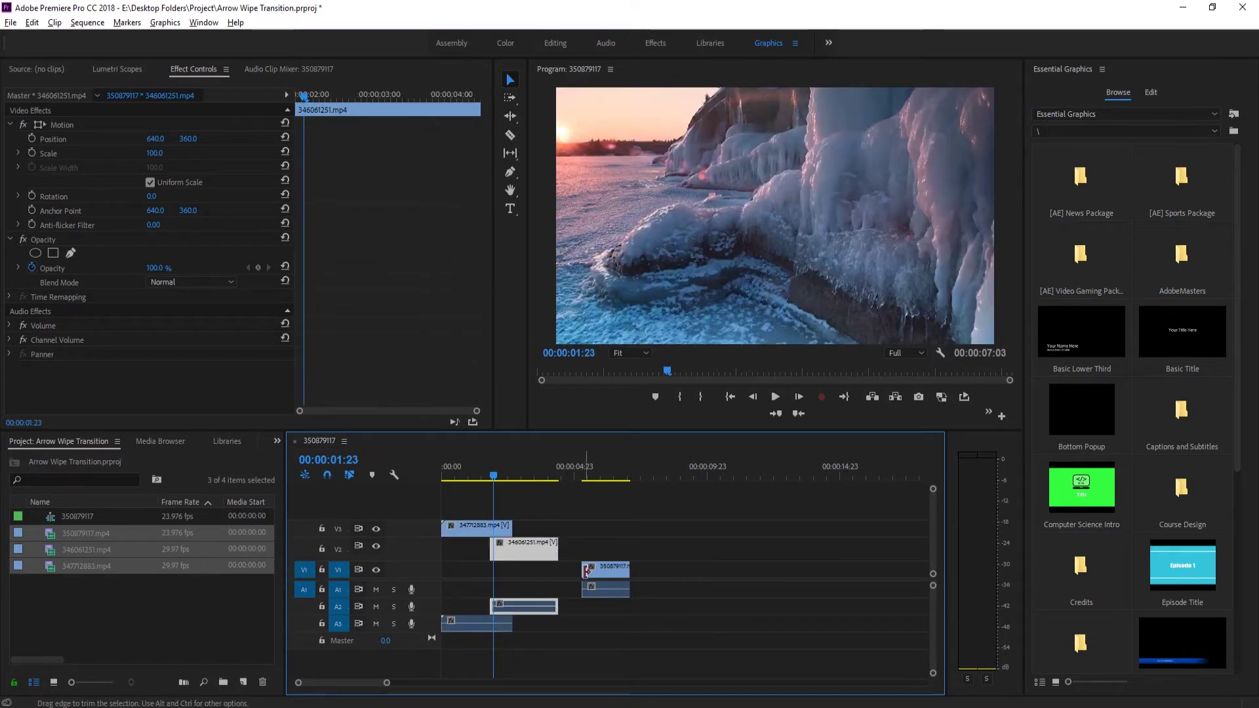
- Slide the third clip on V1 earlier so its beginning overlaps the end of the second clip
drag(590, 573, 569, 579)
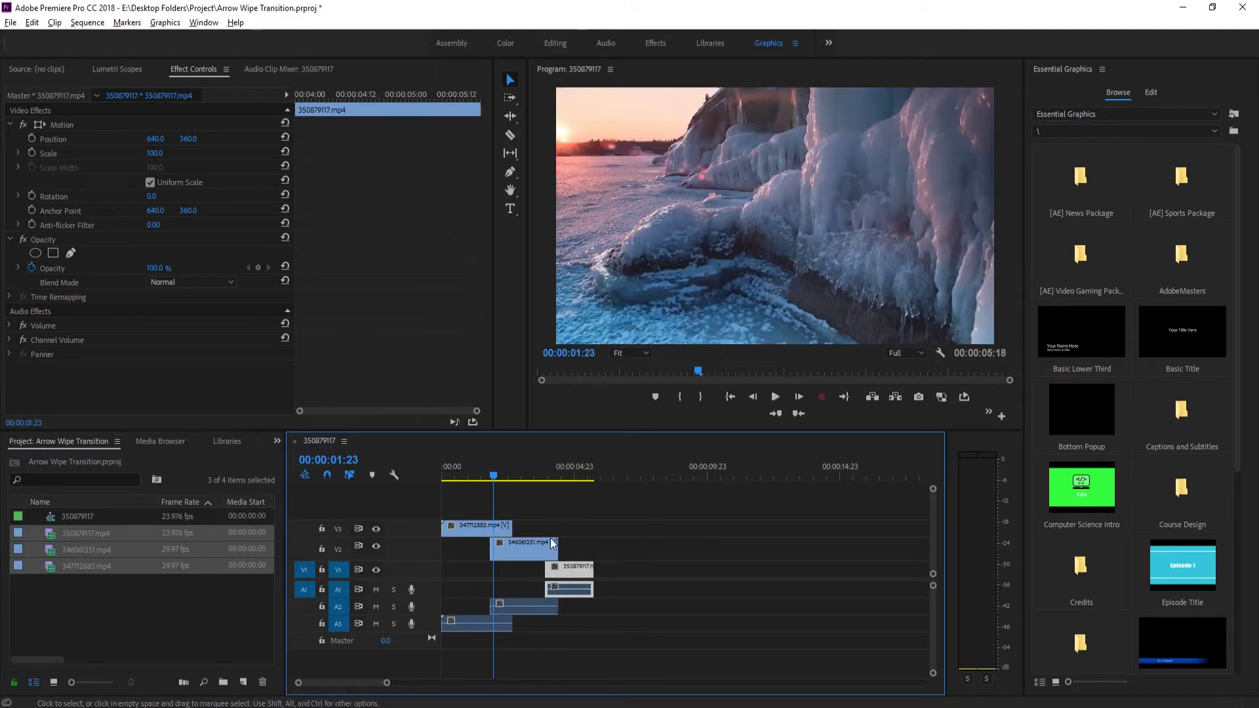
click(553, 470)
click(555, 472)
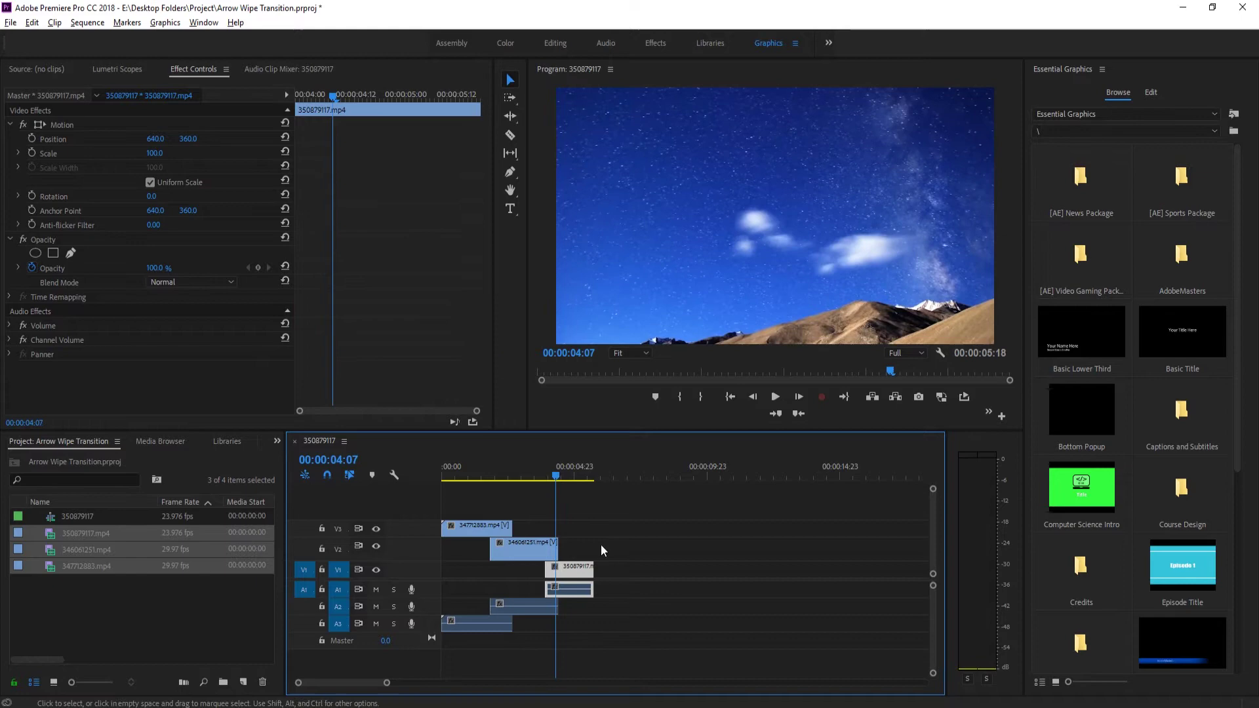
click(601, 545)
- Place the playhead at 00:00:01:20, where the second clip begins, and apply the Radial Wipe video effect to the first clip on V3
click(489, 466)
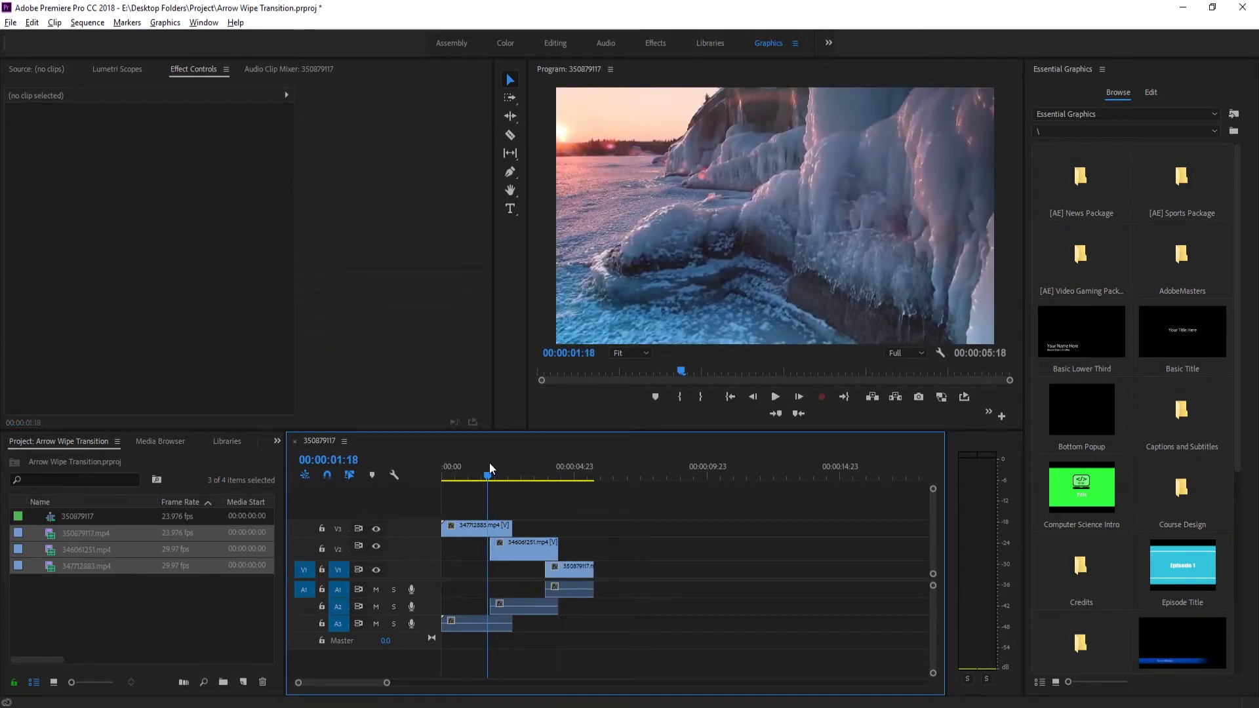
drag(489, 462, 492, 463)
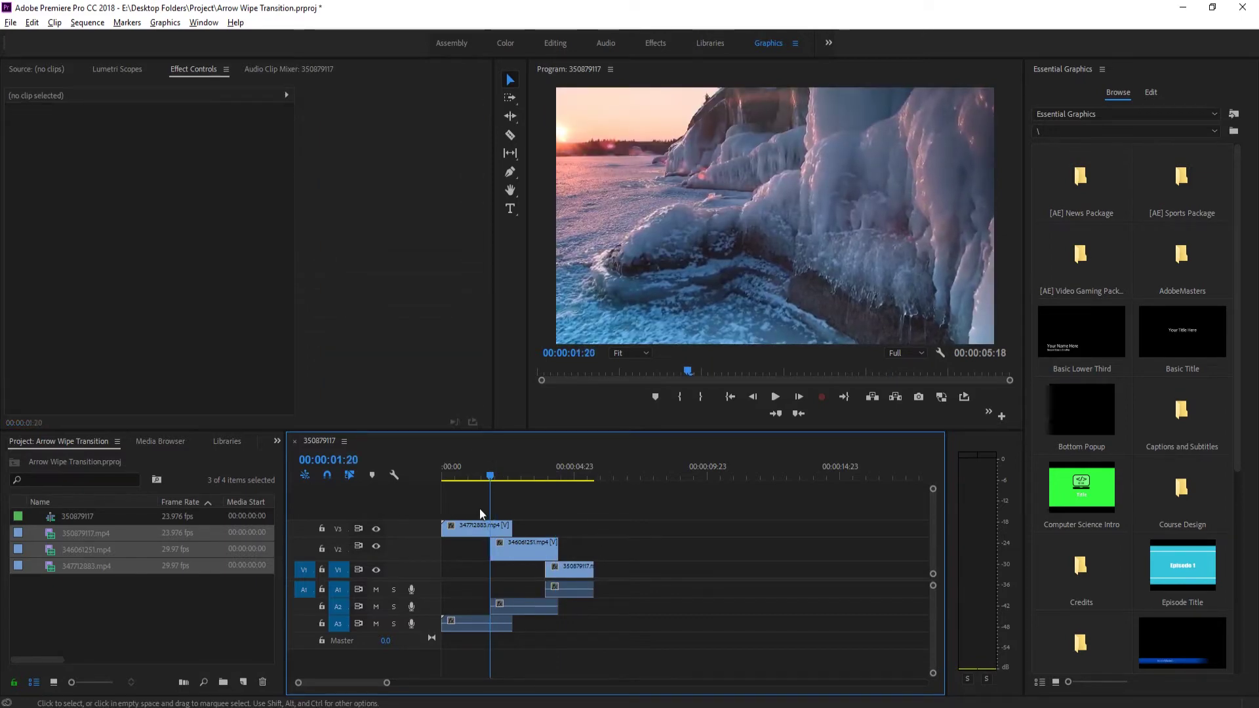
click(468, 523)
click(277, 442)
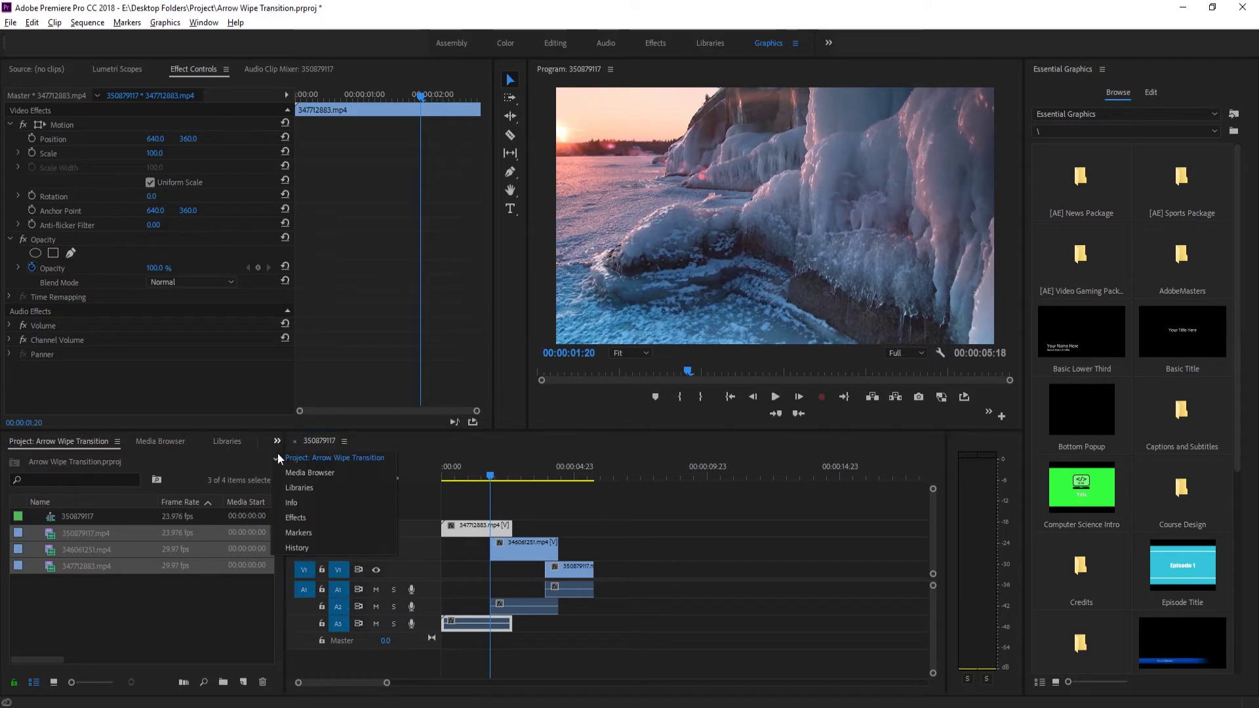
click(294, 517)
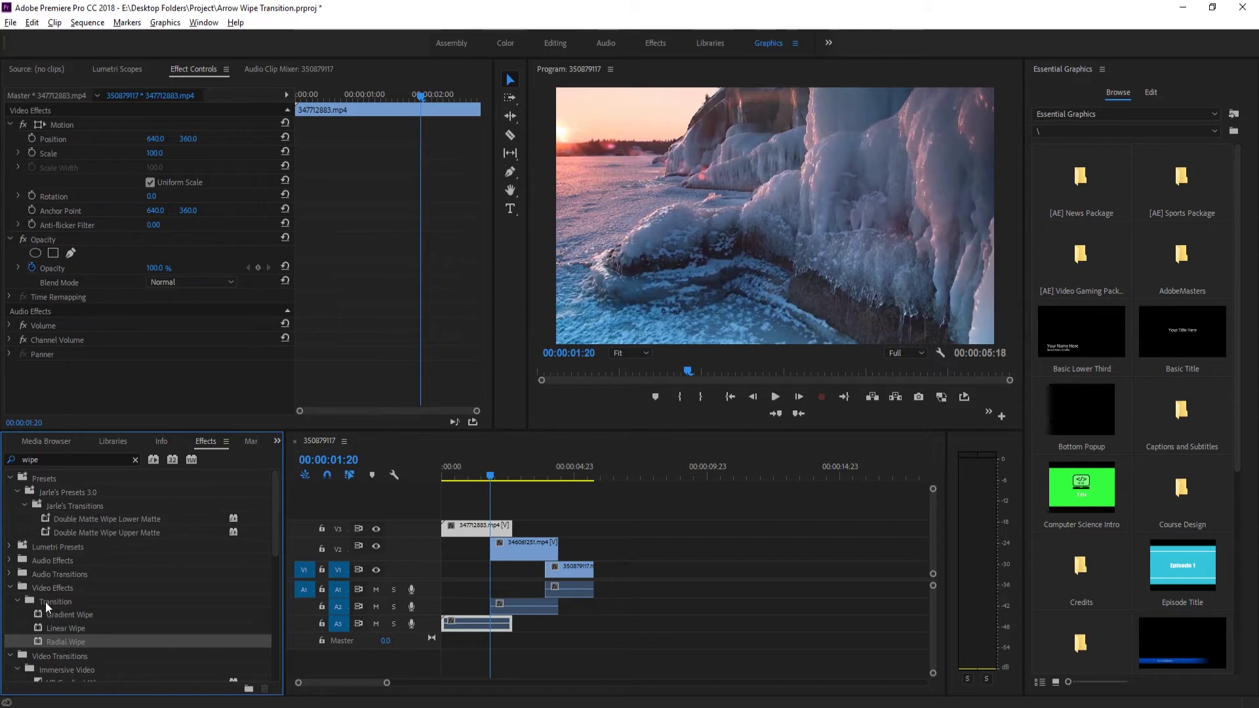
drag(50, 642, 494, 526)
- Set the first clip's Radial Wipe direction to Both and its transition completion to 25%
scroll(242, 316, down, 2)
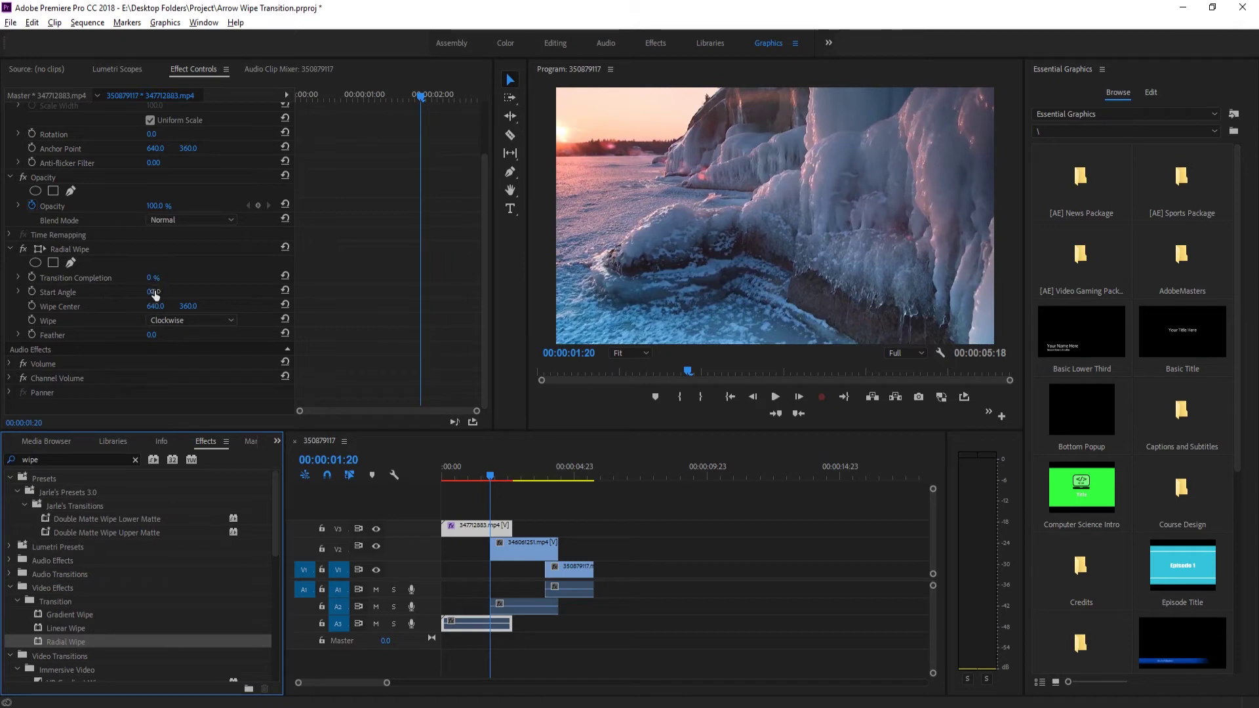
click(190, 326)
click(187, 365)
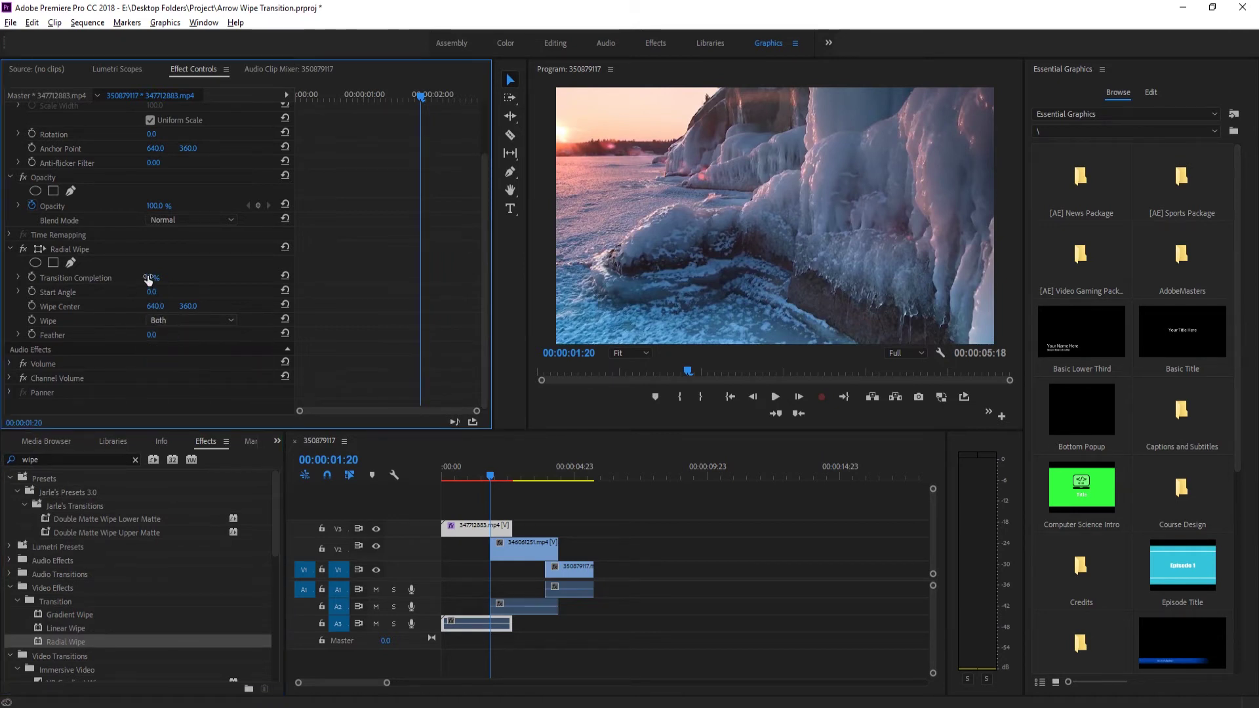
text(25)
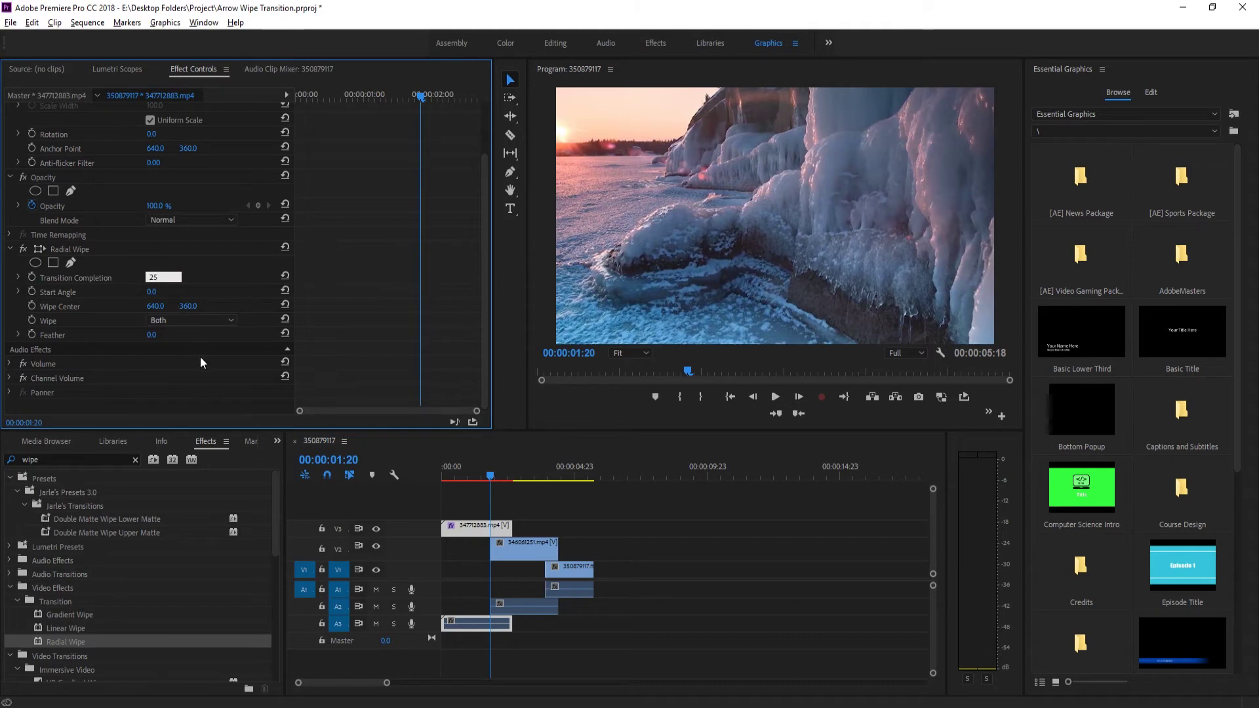
key(Return)
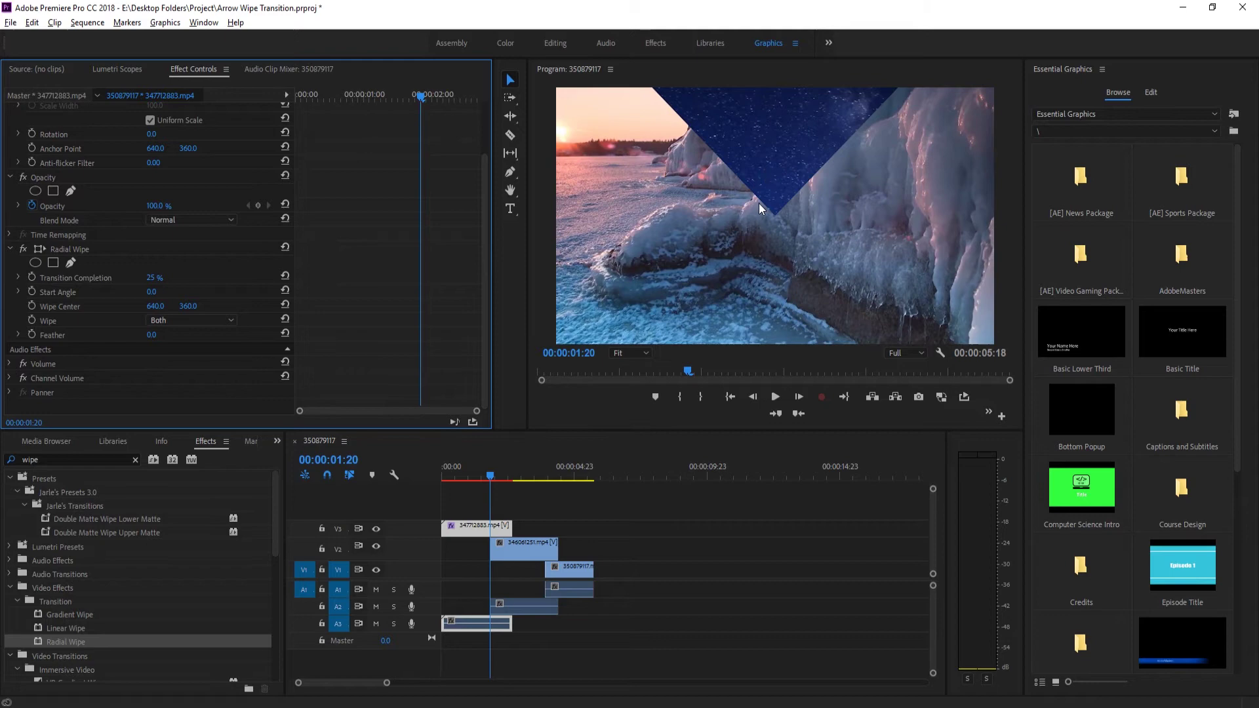
- Reset the Radial Wipe to 0% and Clockwise, try Clockwise at 25% completion, and switch the direction back to Both
mouse_move(151, 278)
mouse_down()
mouse_move(189, 278)
mouse_move(140, 277)
mouse_move(205, 277)
mouse_move(135, 277)
mouse_up()
click(174, 320)
click(187, 331)
click(156, 290)
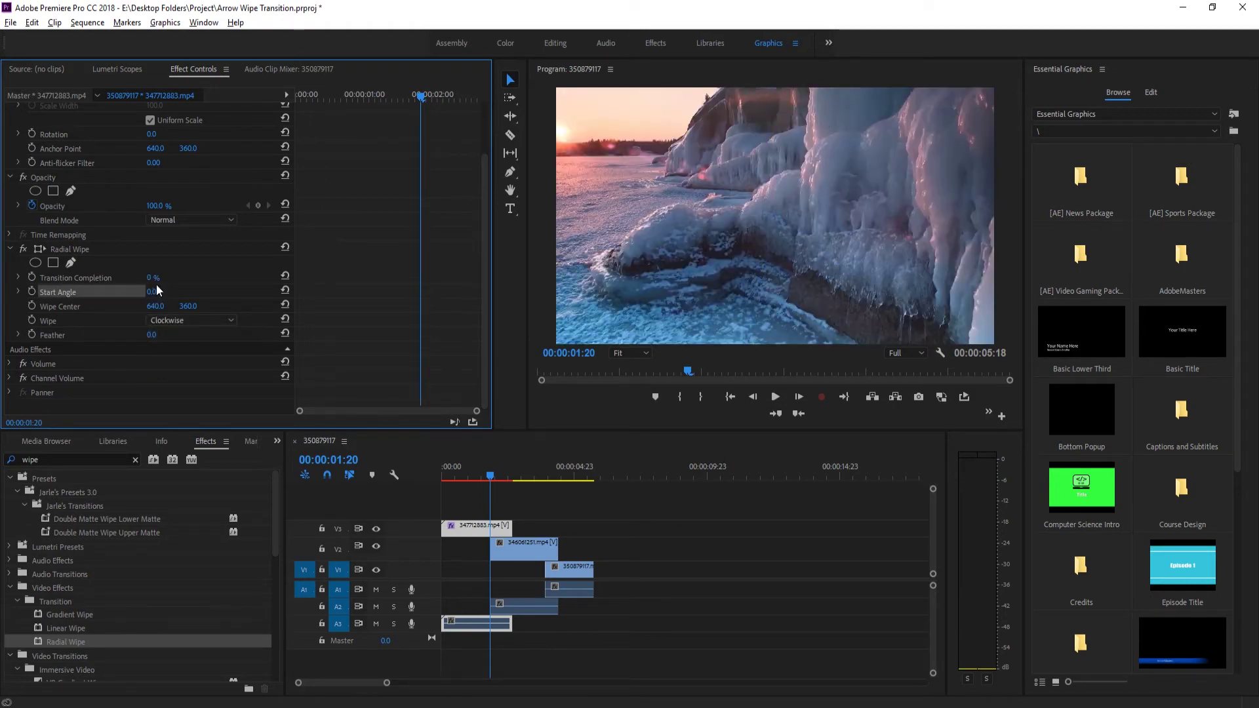
text(25)
key(Return)
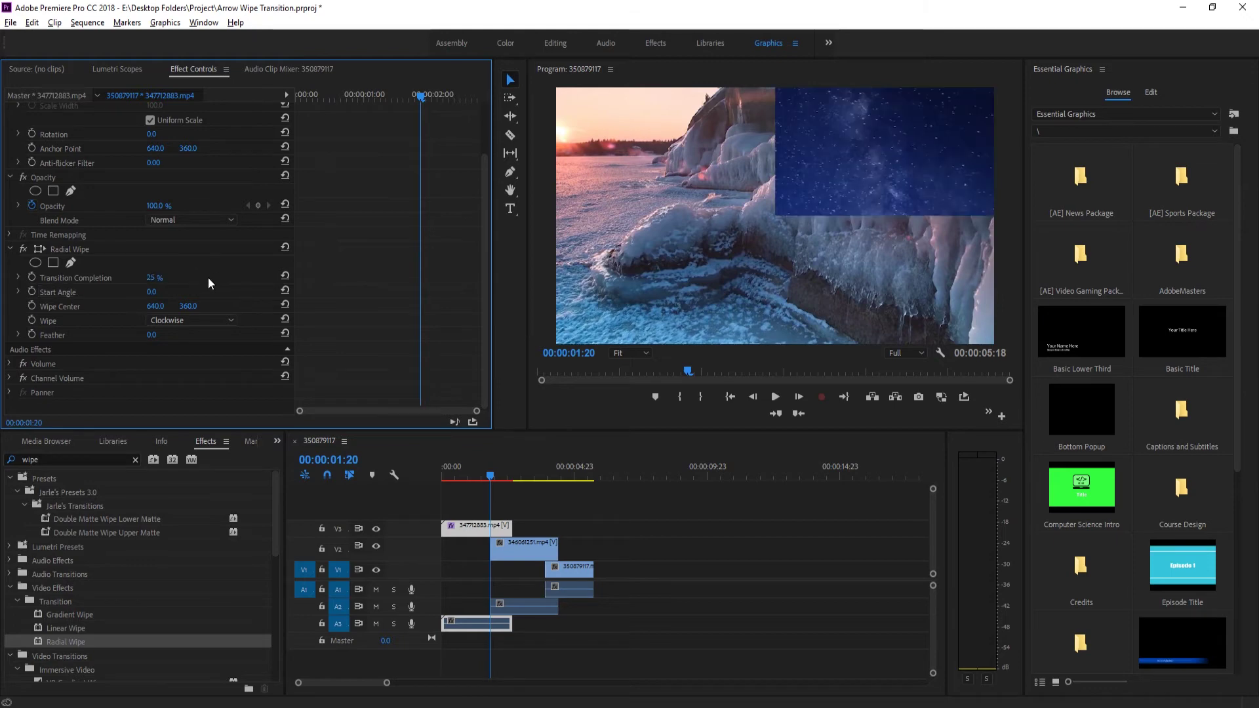
click(165, 321)
click(175, 358)
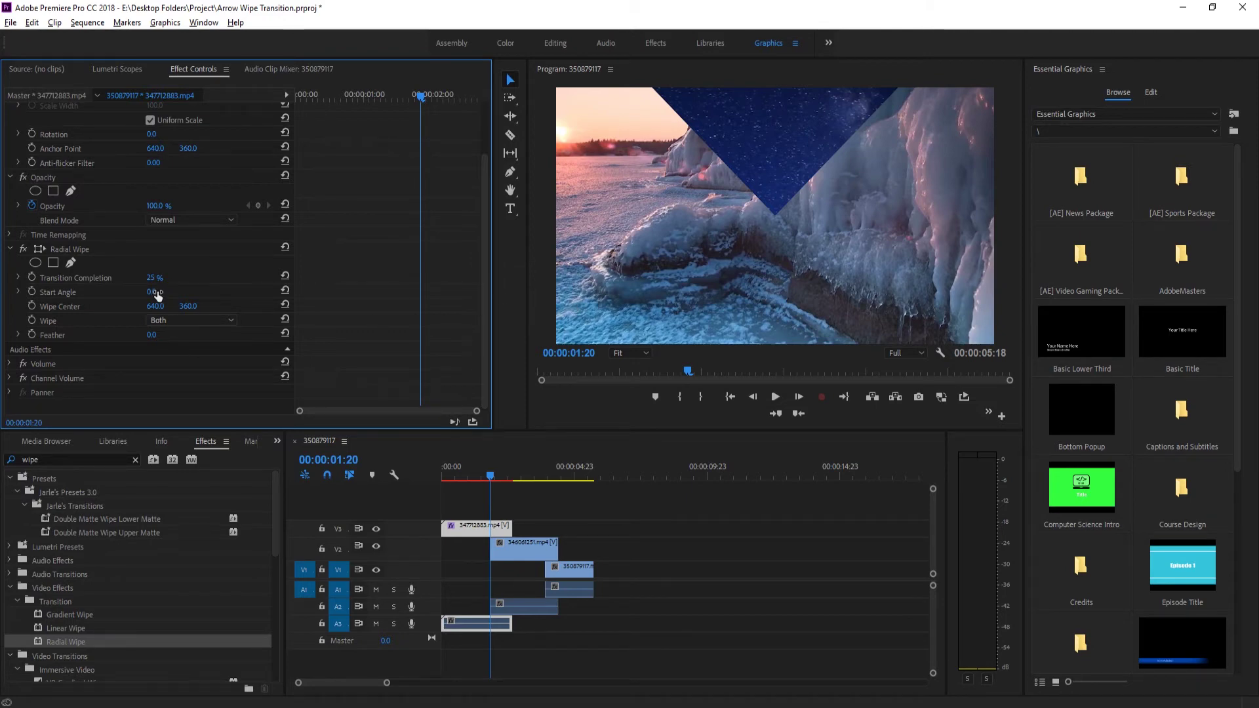
- Set the first clip's Radial Wipe start angle to -90° so the arrow points across the frame
drag(158, 296, 267, 296)
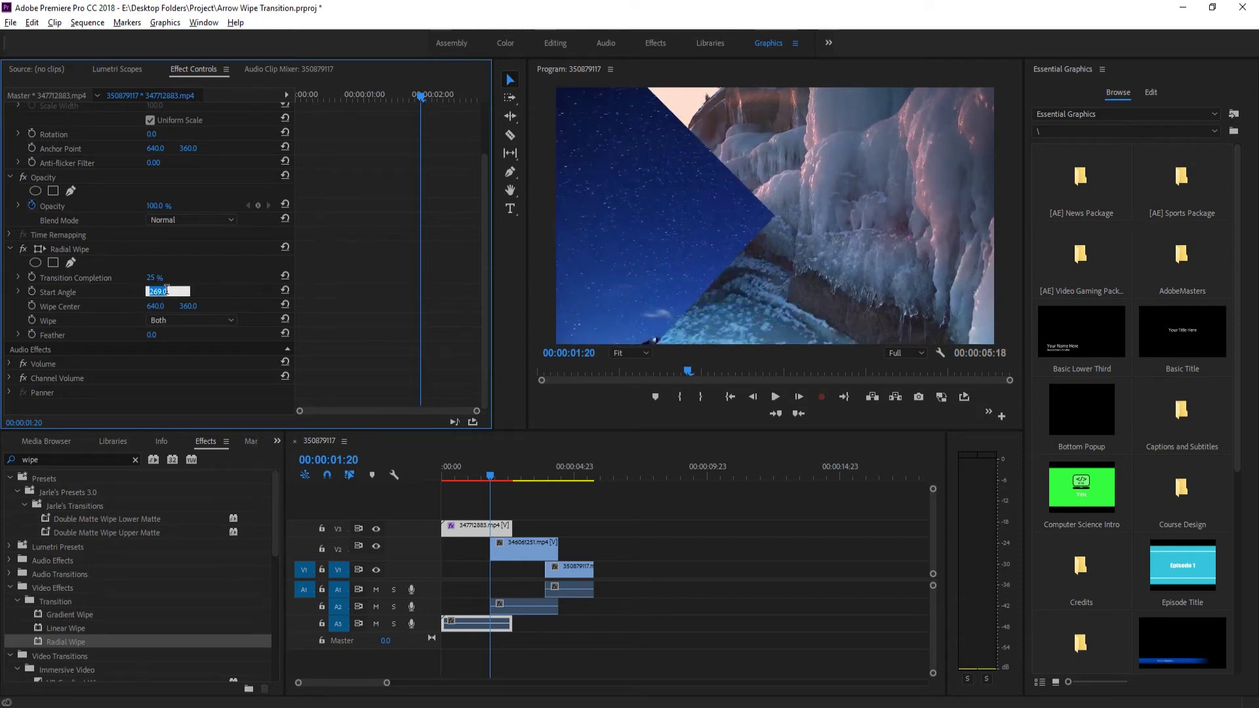
key(Return)
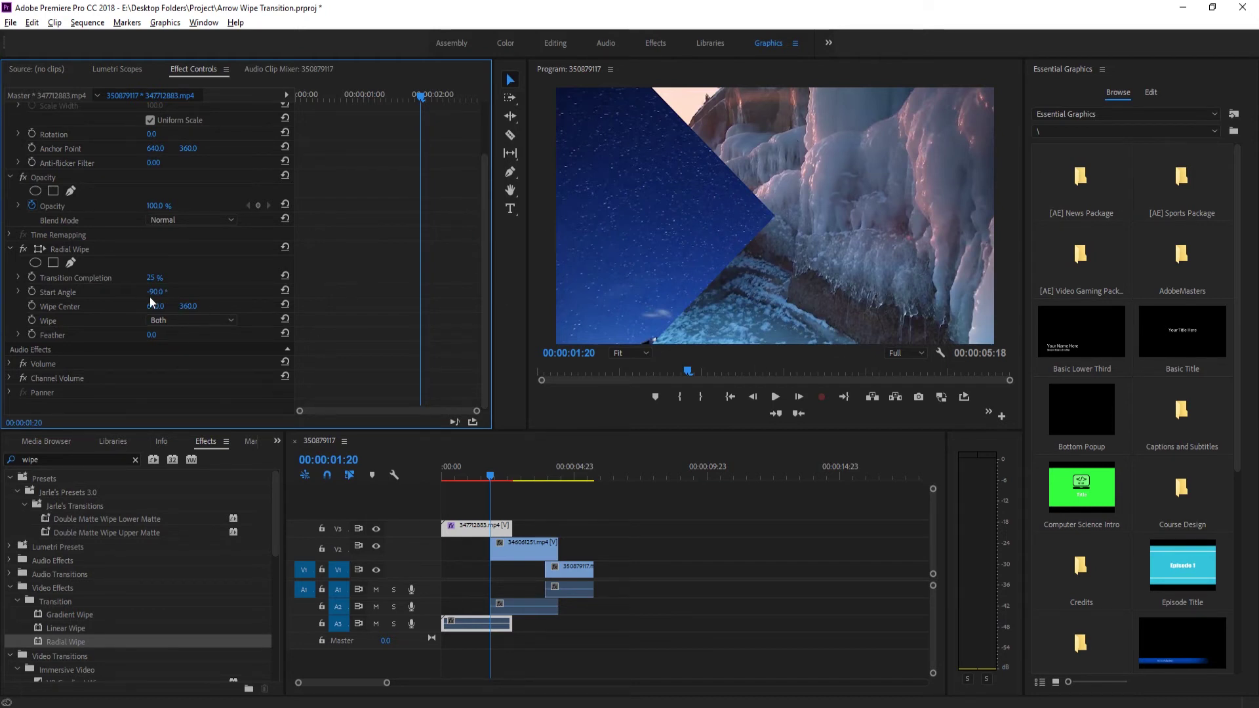
drag(189, 310, 192, 308)
key(ctrl+z)
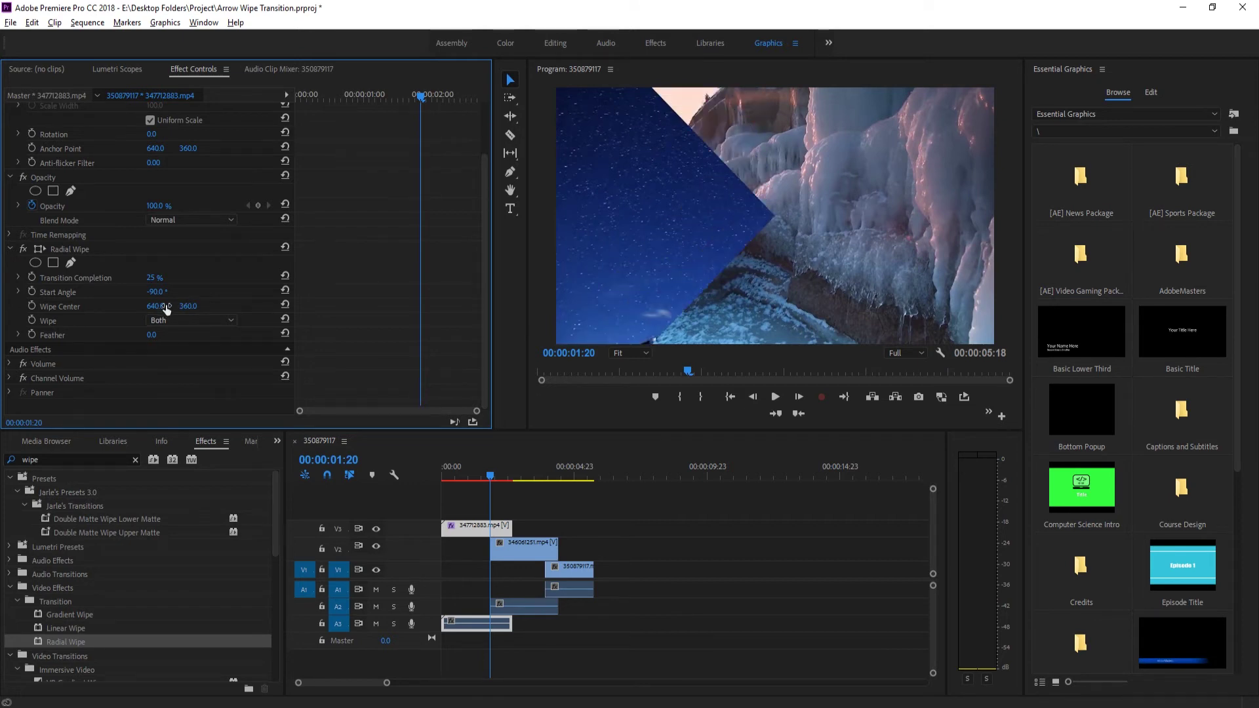
- Move the first clip's wipe center horizontally to -5, just outside the frame, and start keyframing it at 00:00:01:20
mouse_move(167, 310)
mouse_down()
mouse_move(135, 309)
mouse_move(263, 310)
mouse_move(157, 310)
mouse_move(188, 310)
mouse_up()
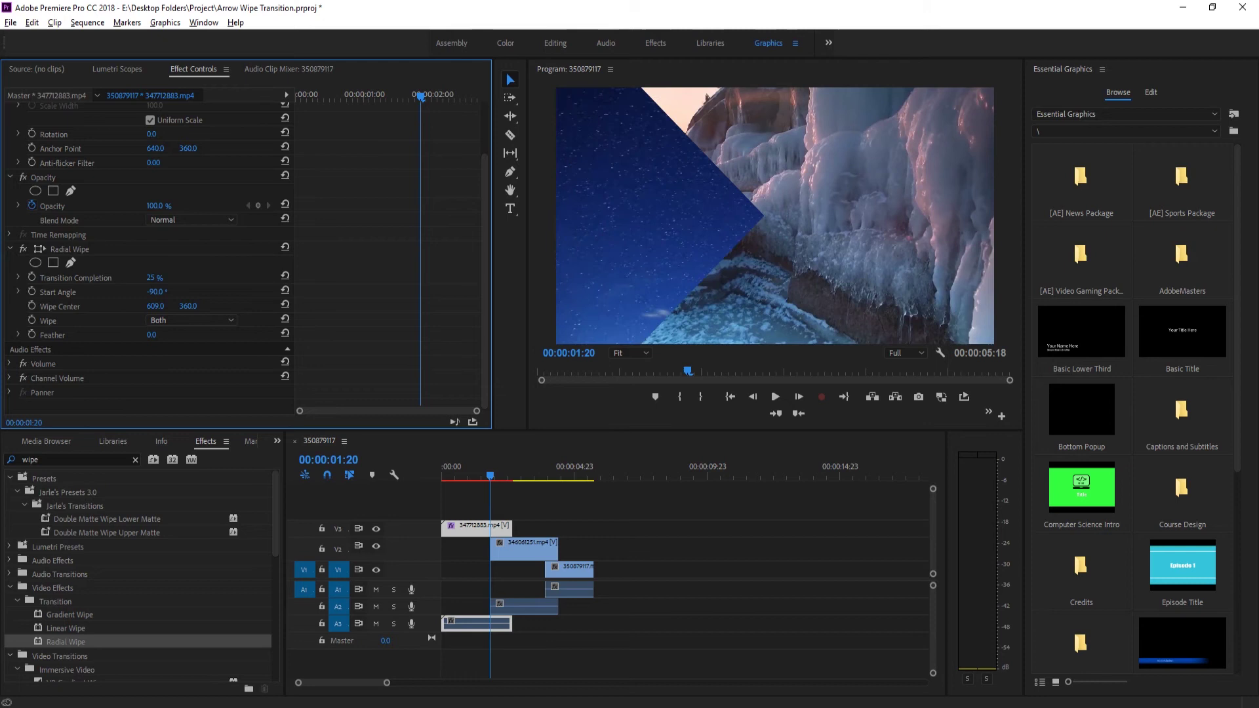
scroll(470, 553, up, 3)
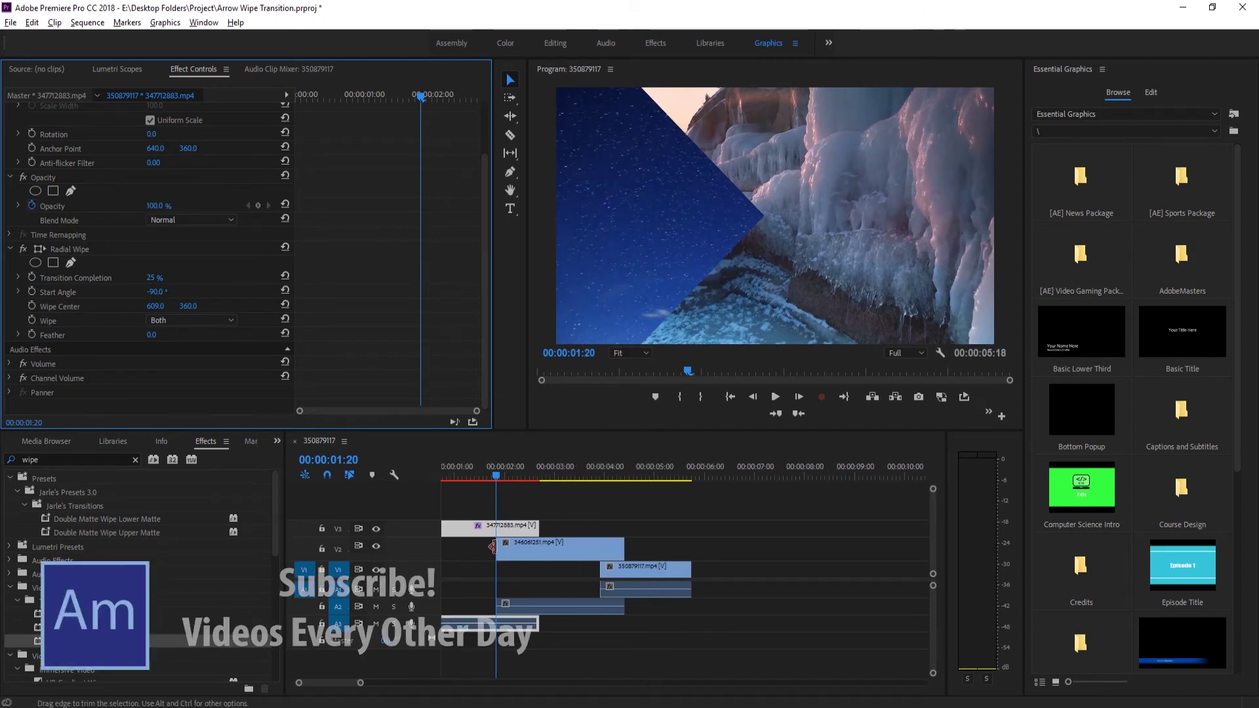
drag(156, 304, 126, 305)
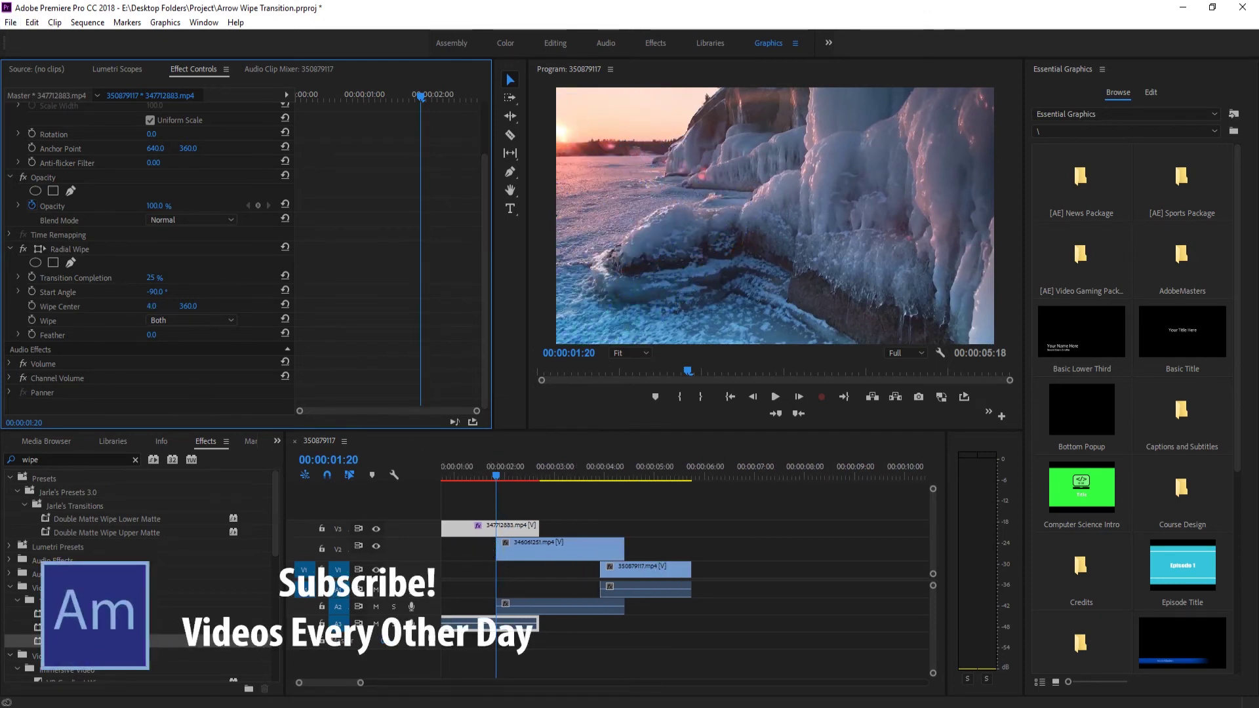
click(33, 304)
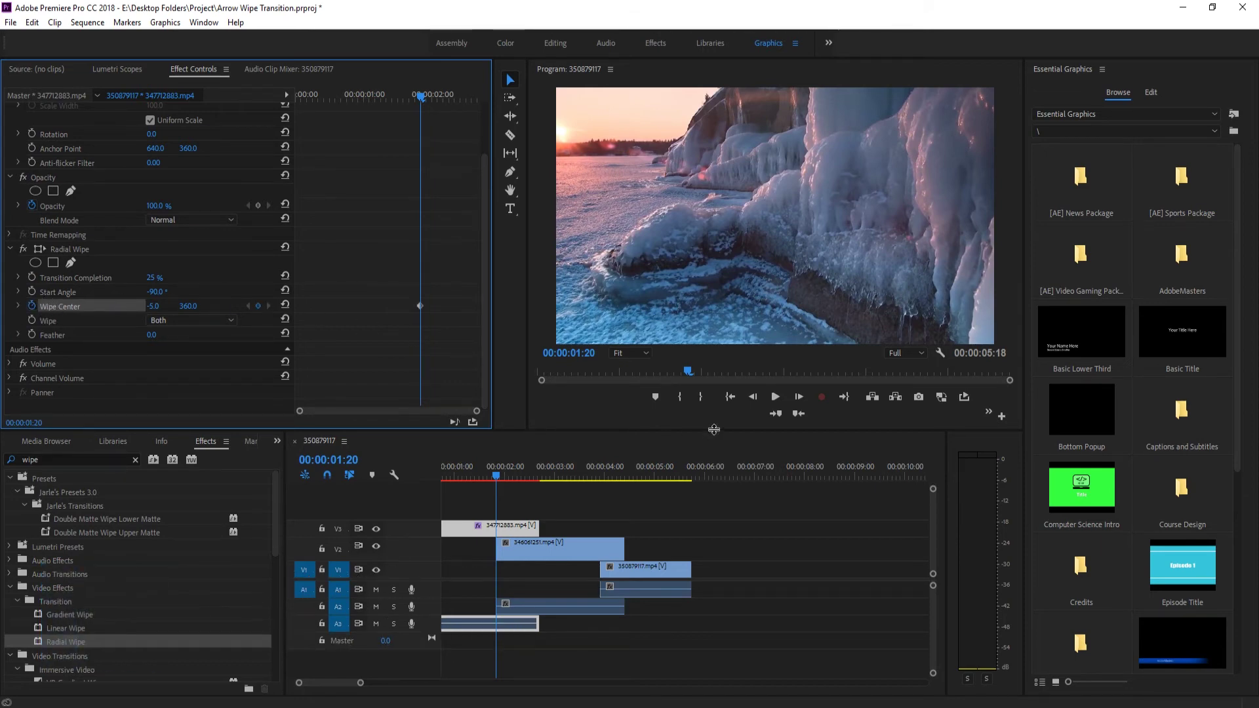
- At the first clip's last frame, 00:00:02:16, keyframe the wipe center's horizontal position at 1840 to wipe the clip away completely
drag(513, 470, 541, 479)
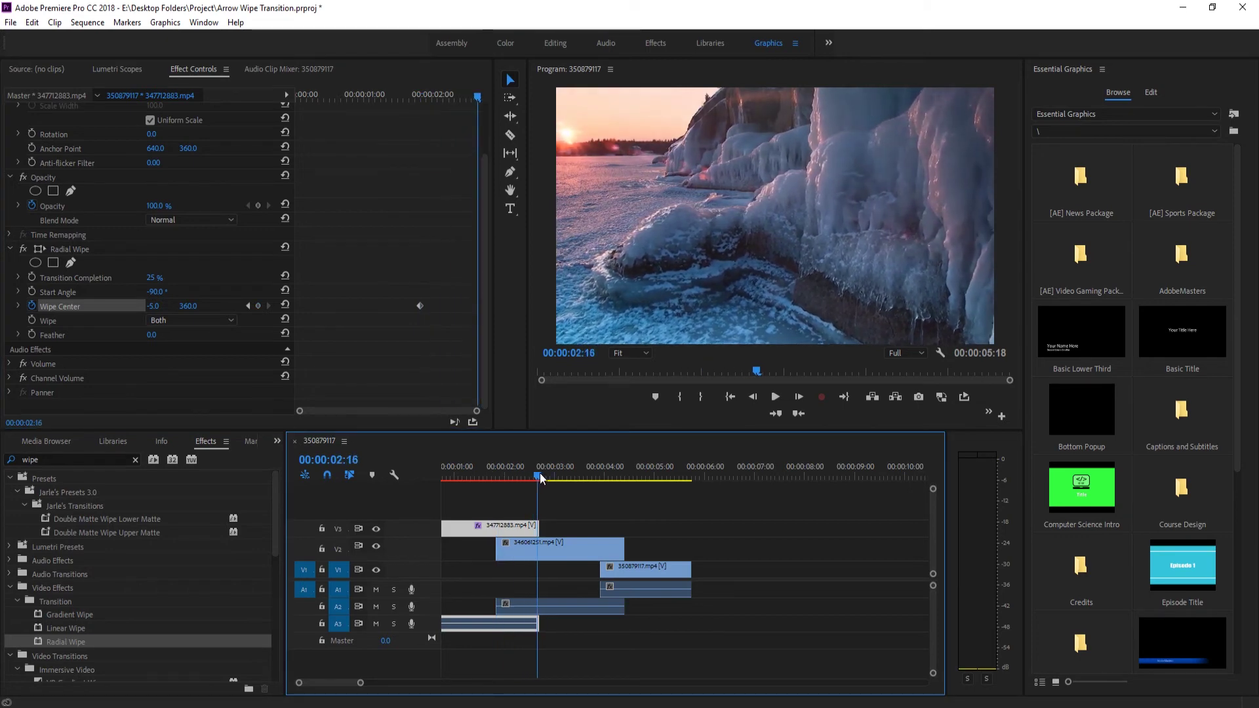
click(744, 404)
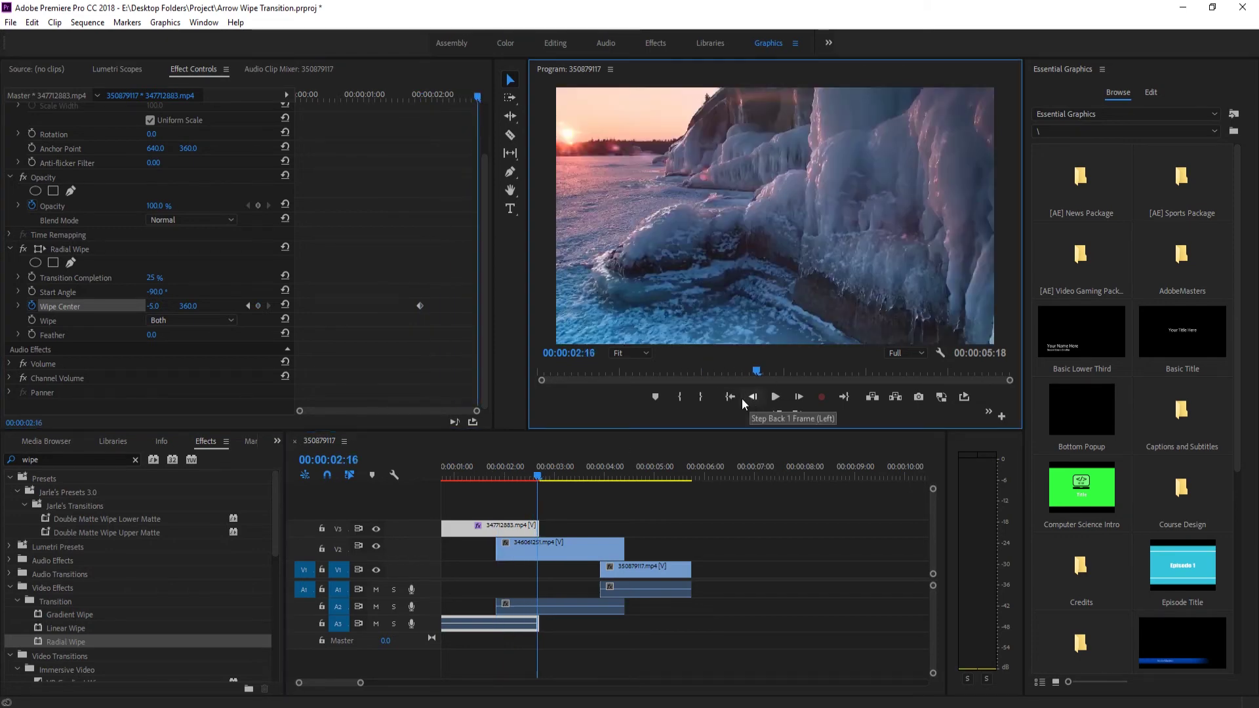
drag(152, 305, 226, 306)
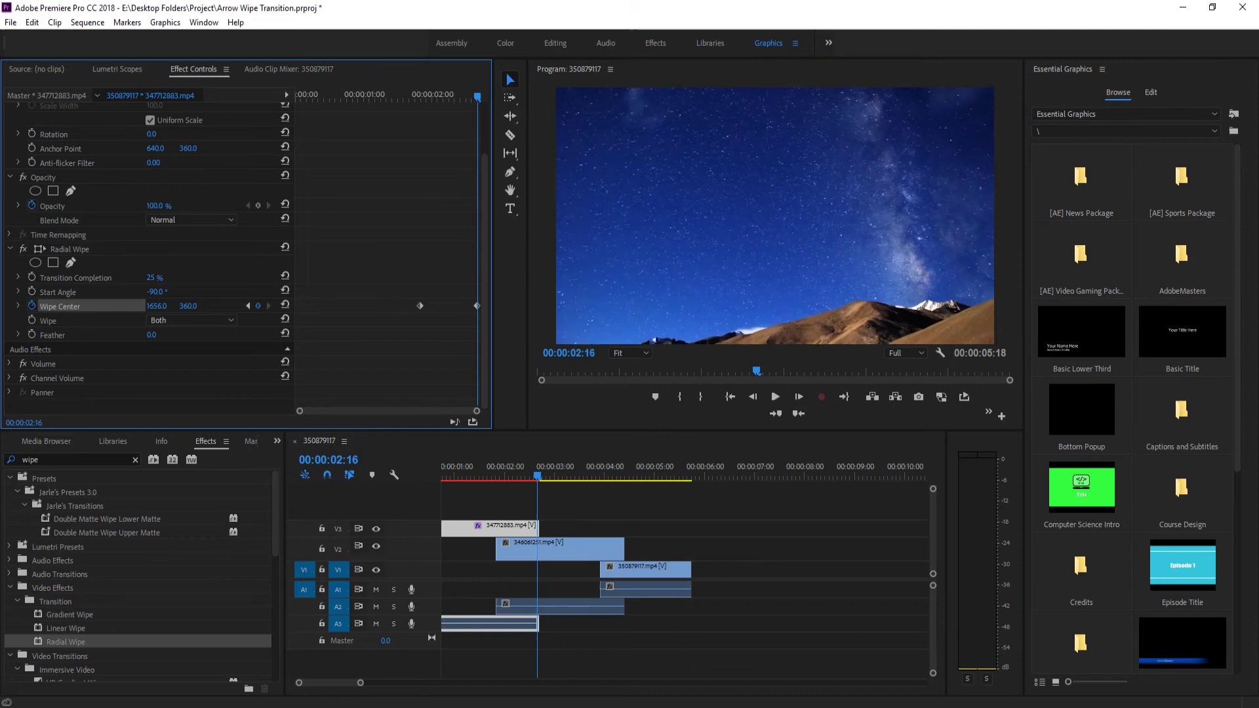
- Play back the arrow wipe between the first and second clips
click(493, 474)
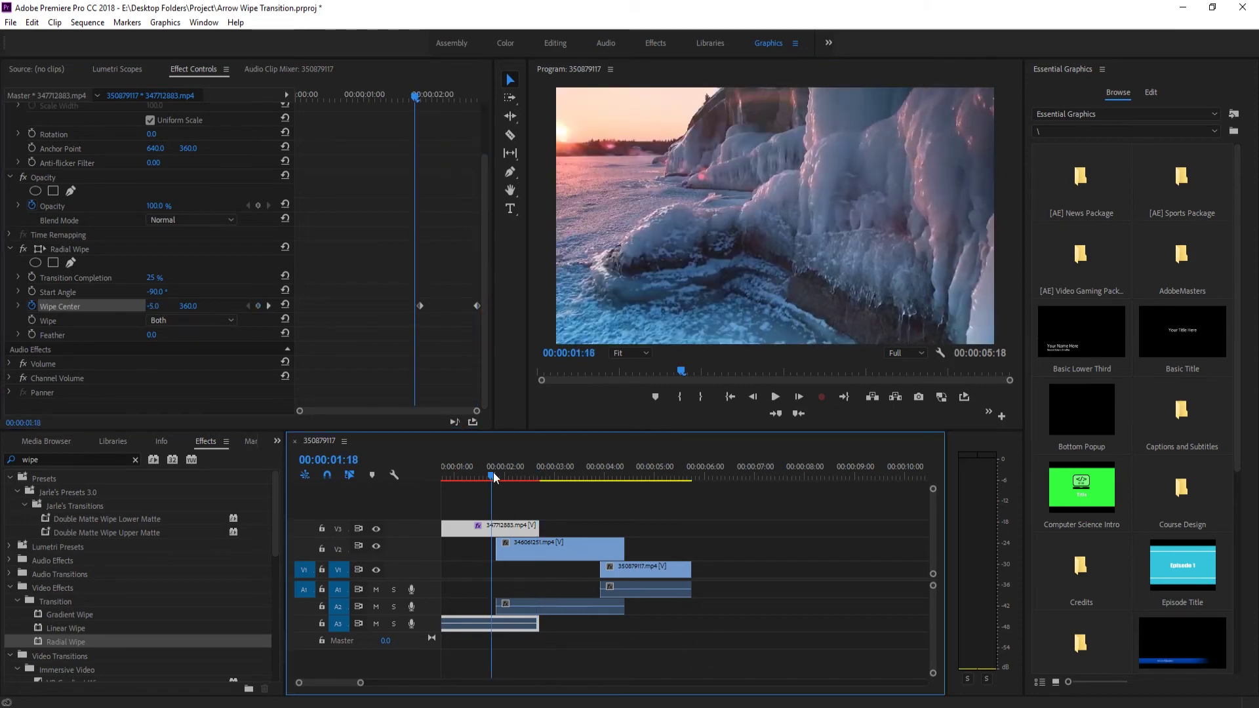
key(space)
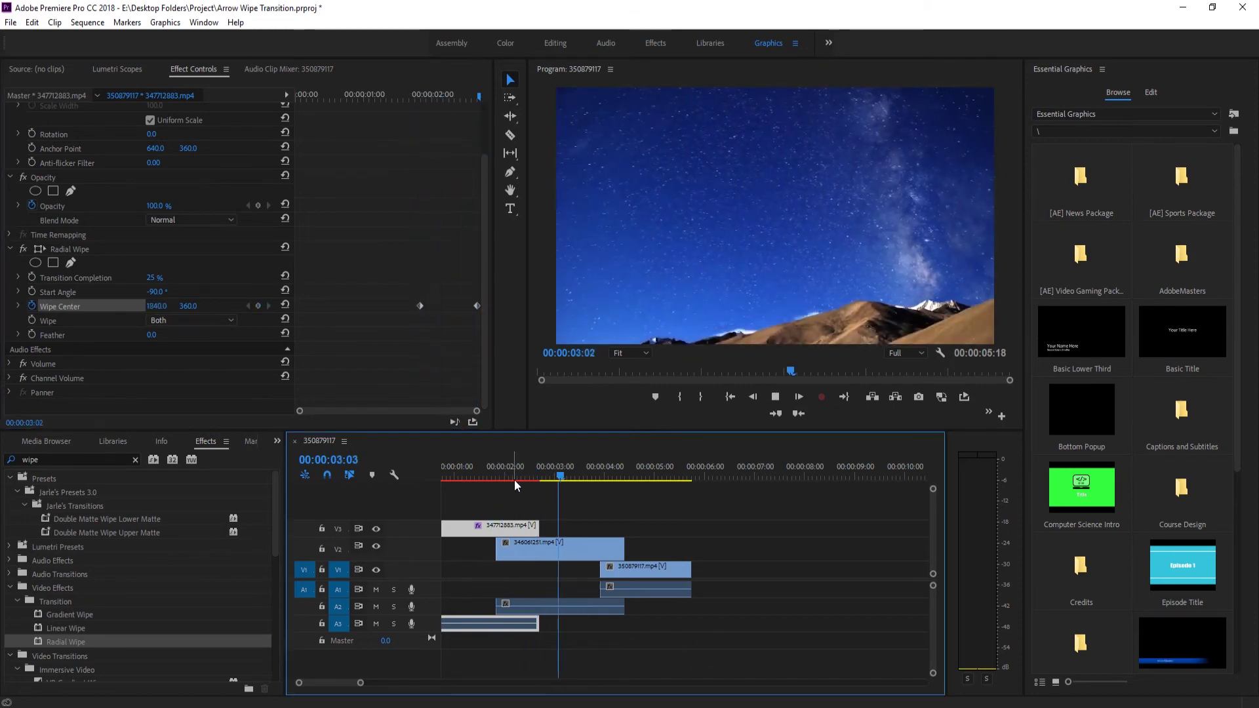
key(space)
- Place the playhead at 00:00:03:23, near the start of the third clip, and apply Radial Wipe to the second clip on V2
drag(599, 473, 604, 473)
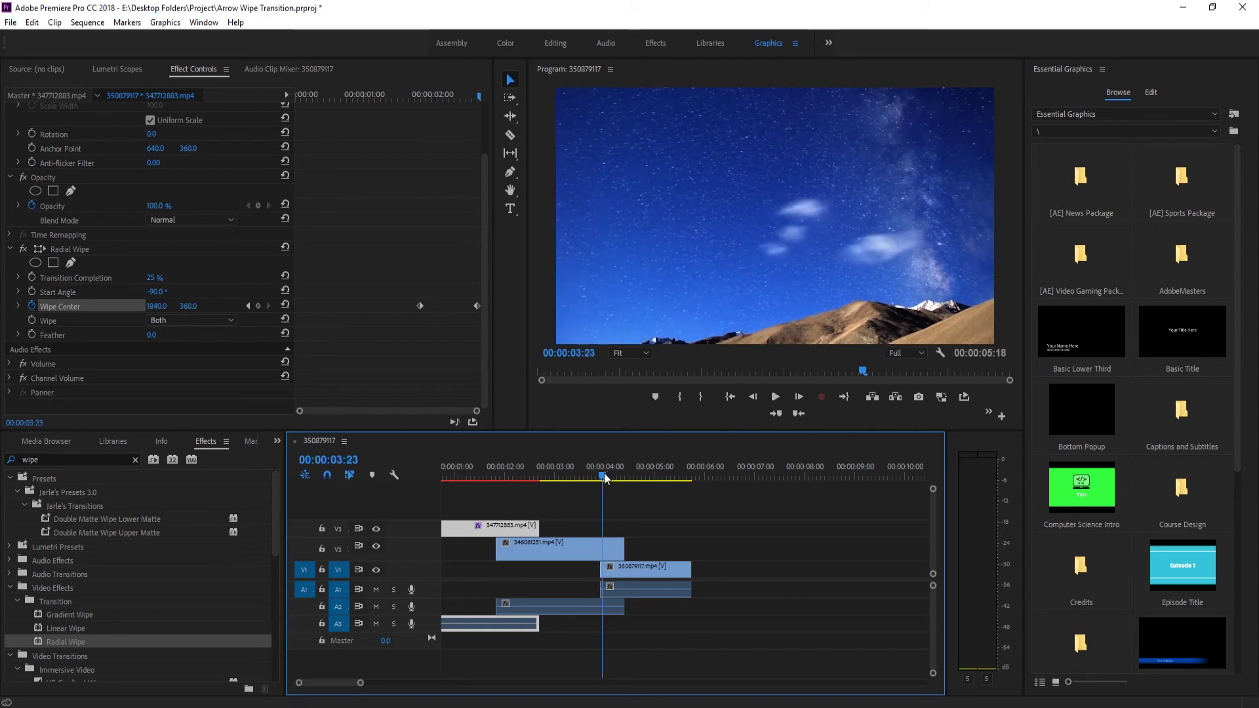
click(538, 551)
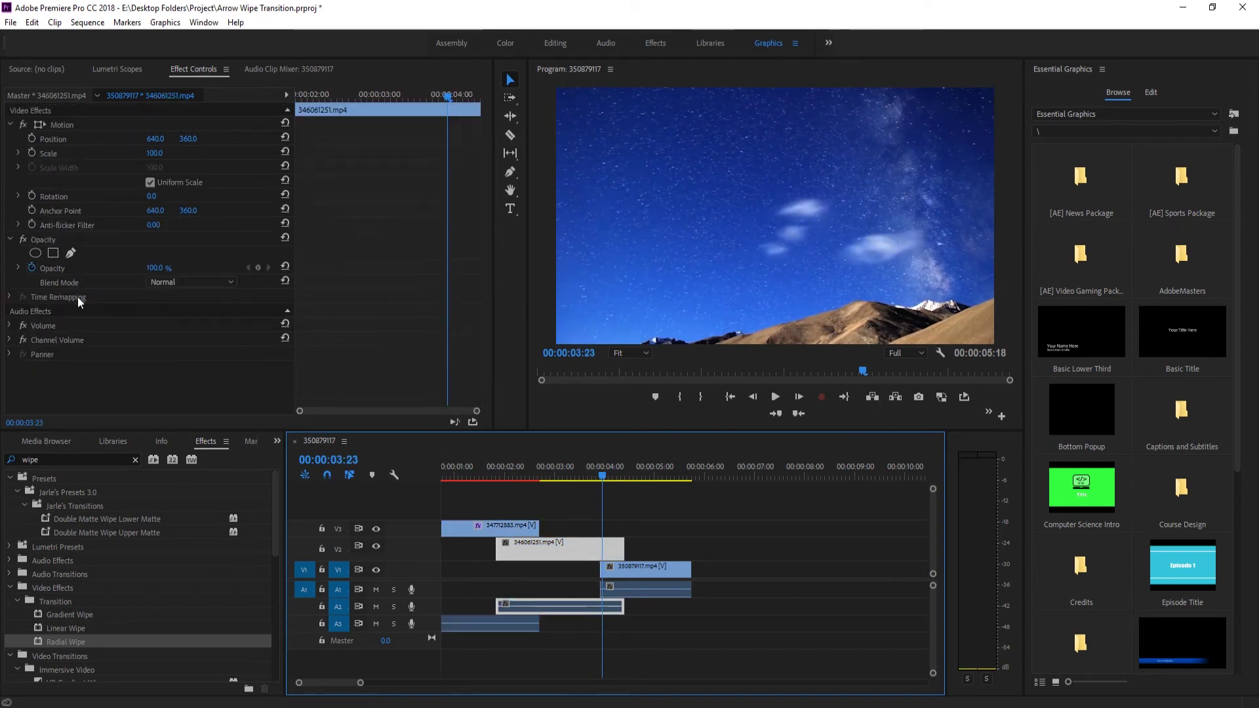
drag(56, 642, 596, 559)
- Set the second clip's Radial Wipe to 25% transition completion with the direction Both, keeping the start angle at 0°
scroll(169, 295, down, 2)
click(152, 285)
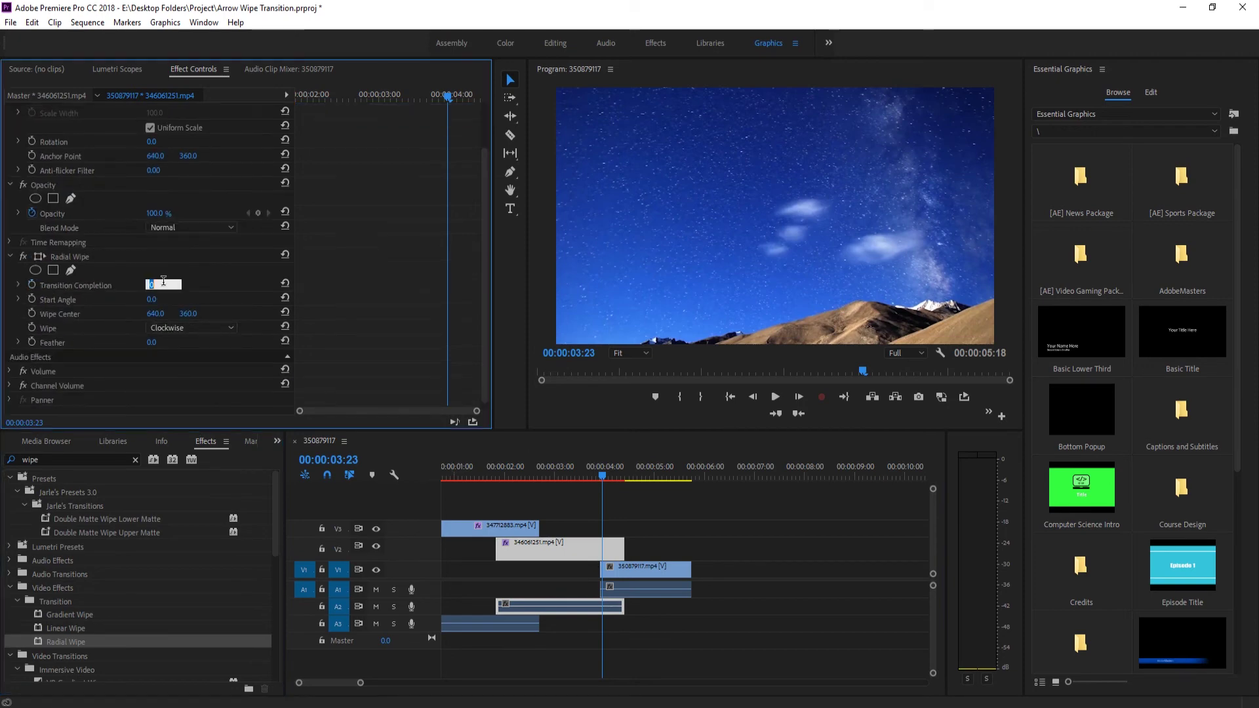
text(25)
key(Return)
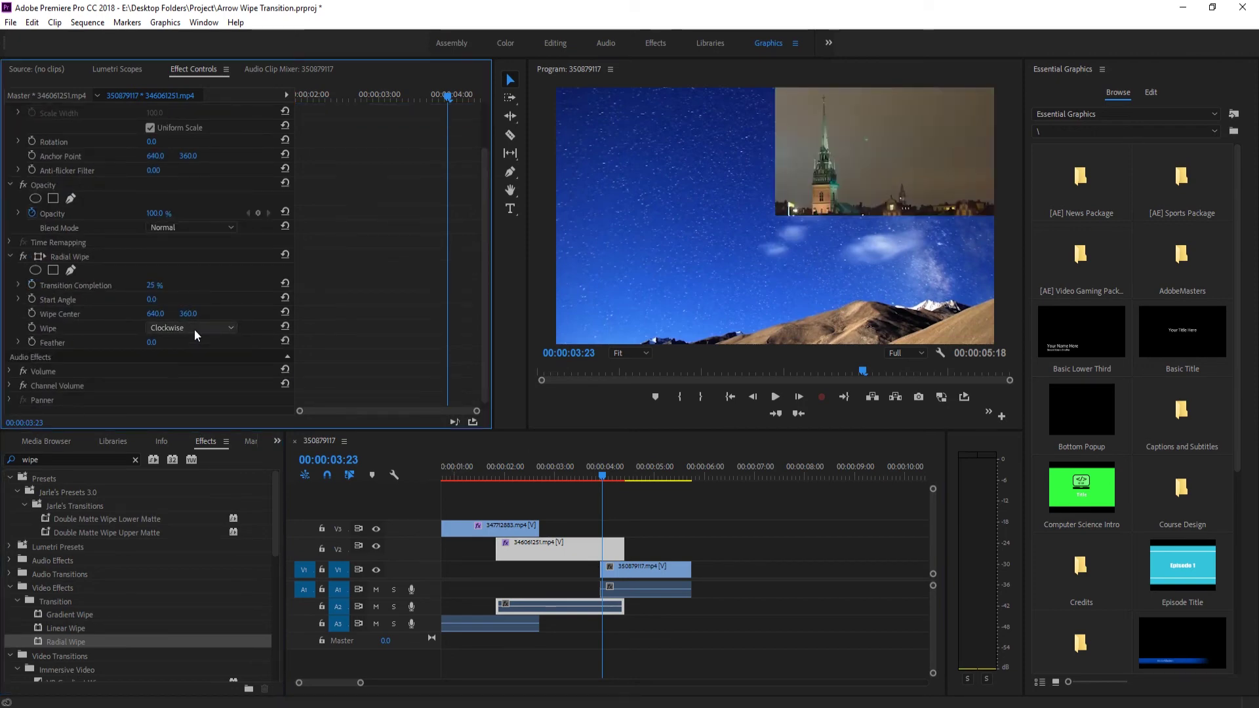
click(197, 328)
click(190, 373)
drag(152, 300, 157, 299)
key(ctrl+z)
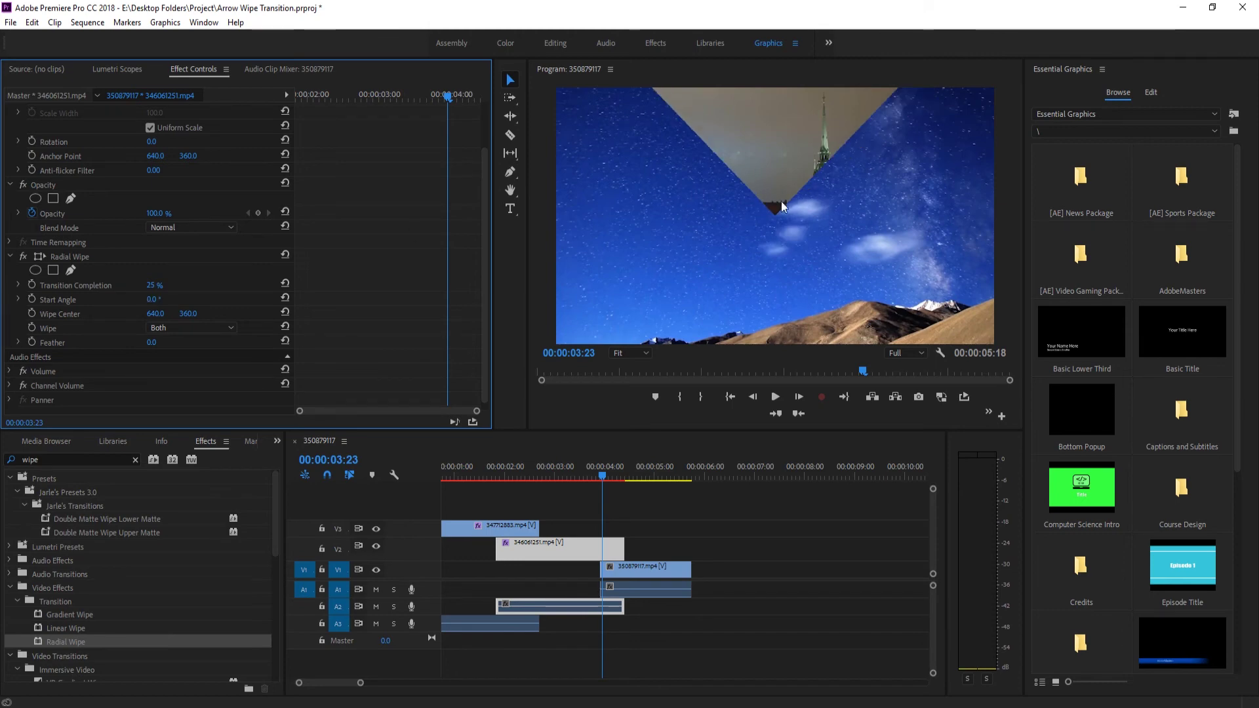
- Start keyframing the second clip's wipe center at 00:00:03:23 and set its vertical position to -3, just above the frame
click(31, 314)
drag(187, 313, 14, 313)
drag(186, 313, 196, 313)
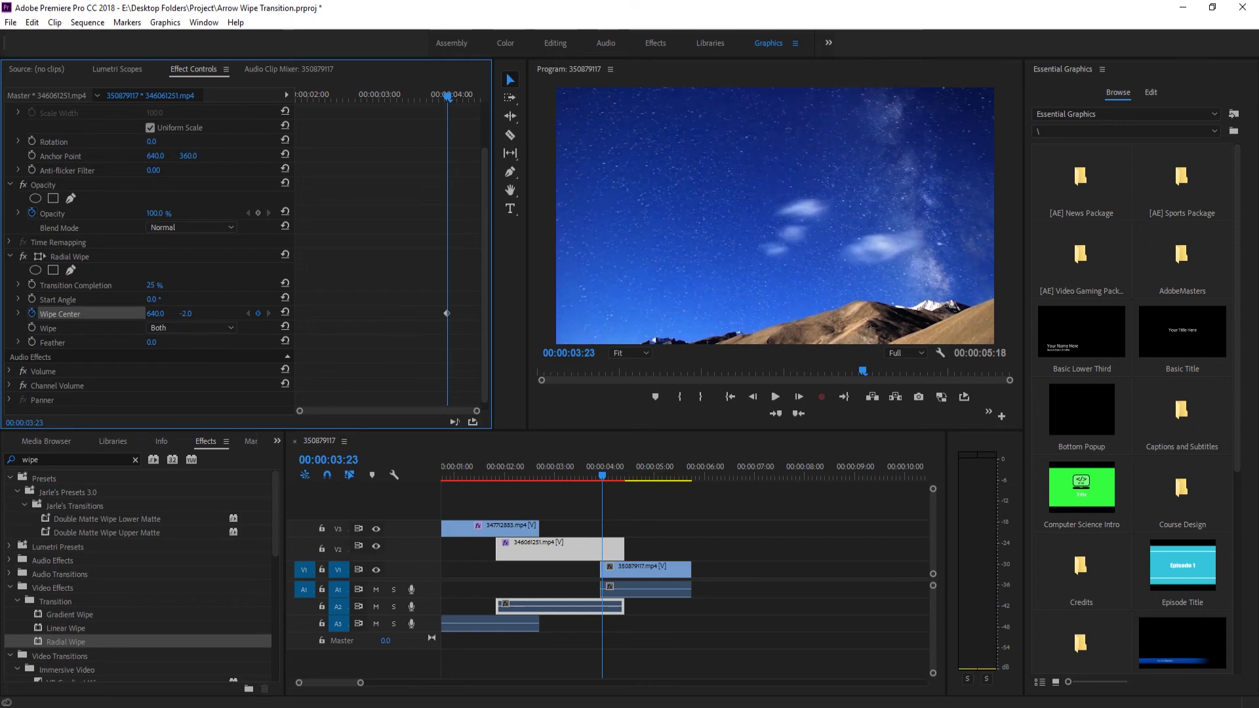
- At the second clip's last frame, 00:00:04:09, keyframe the wipe center far below the frame to wipe the clip away completely
drag(602, 483, 623, 478)
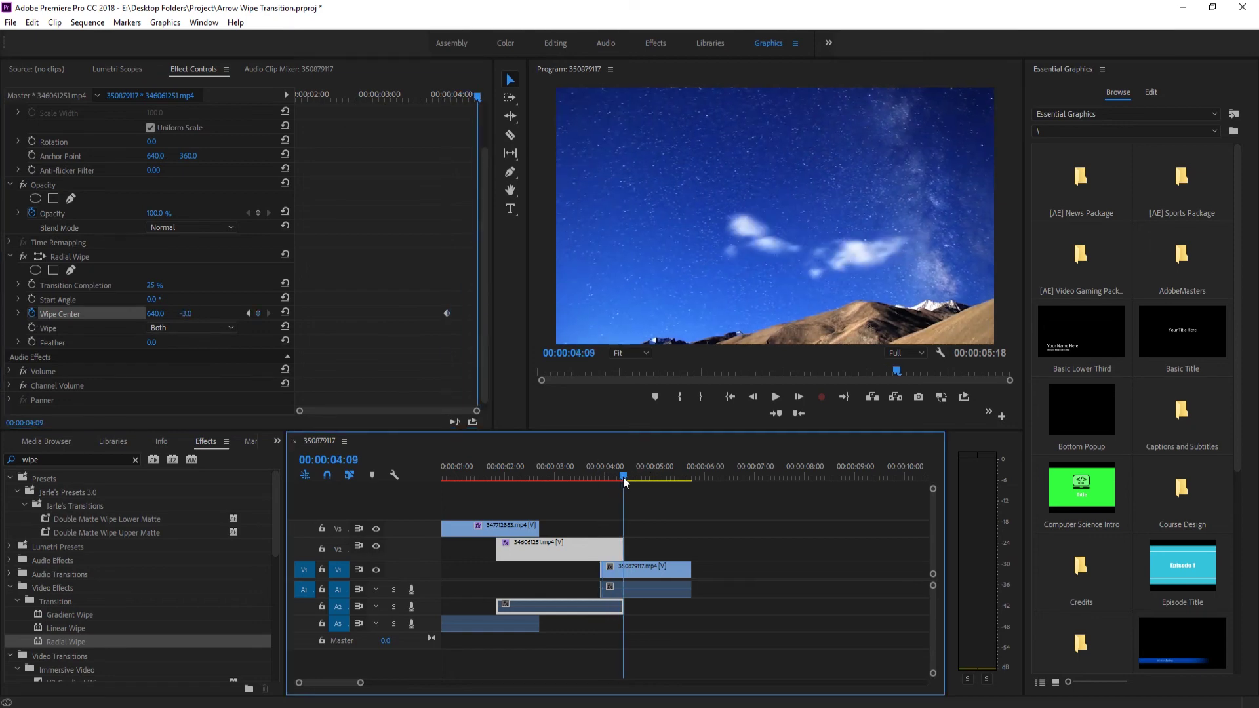
click(752, 400)
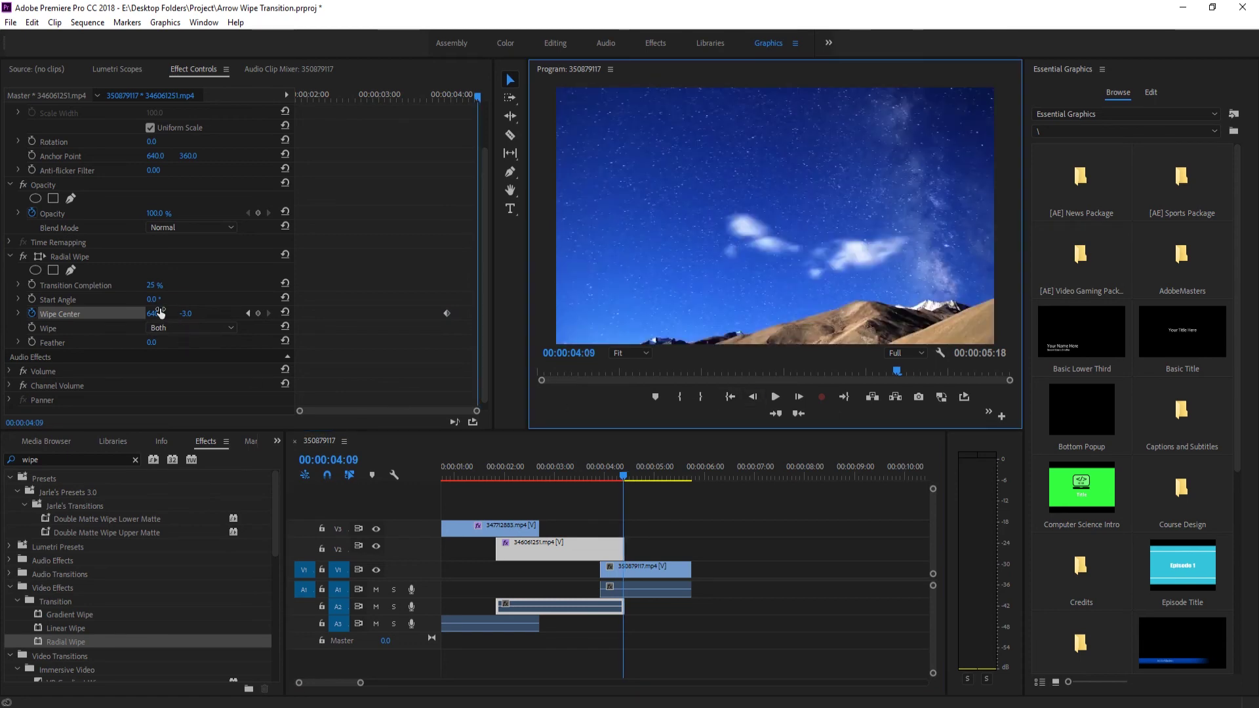
drag(185, 314, 263, 314)
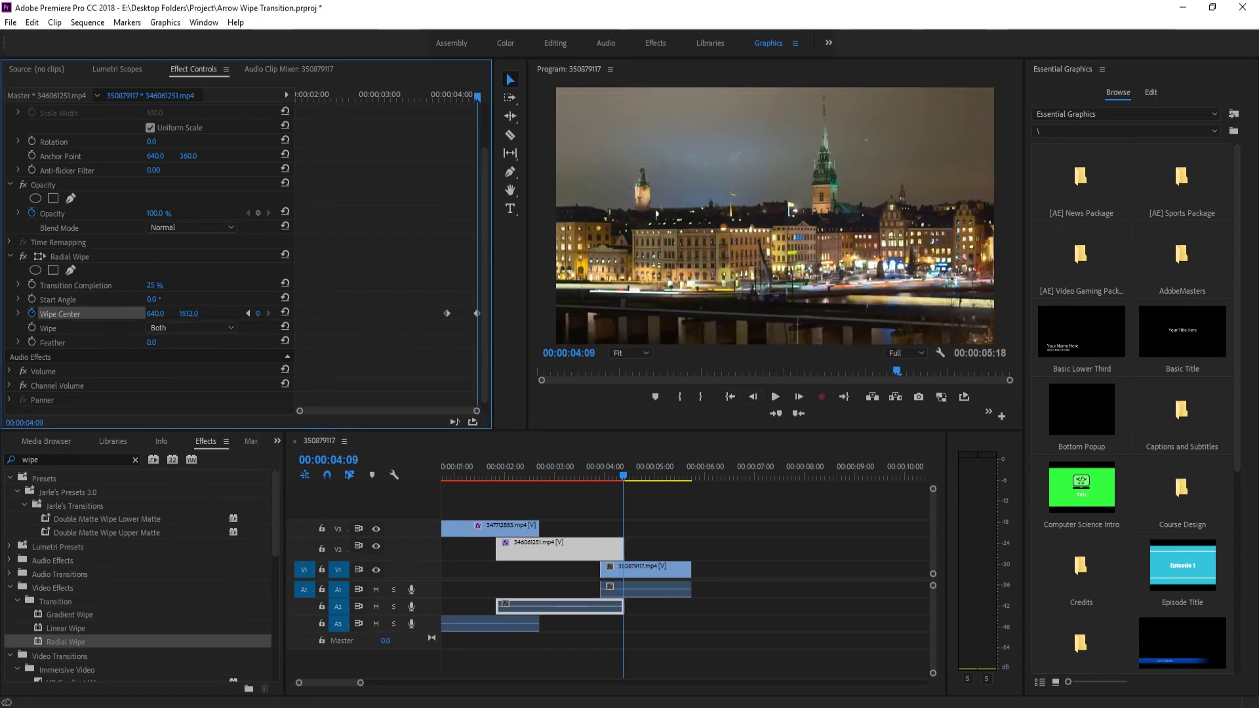
- Play the sequence from near the beginning to review both arrow wipes, and return the playhead to just before the second transition
drag(623, 475, 405, 475)
key(space)
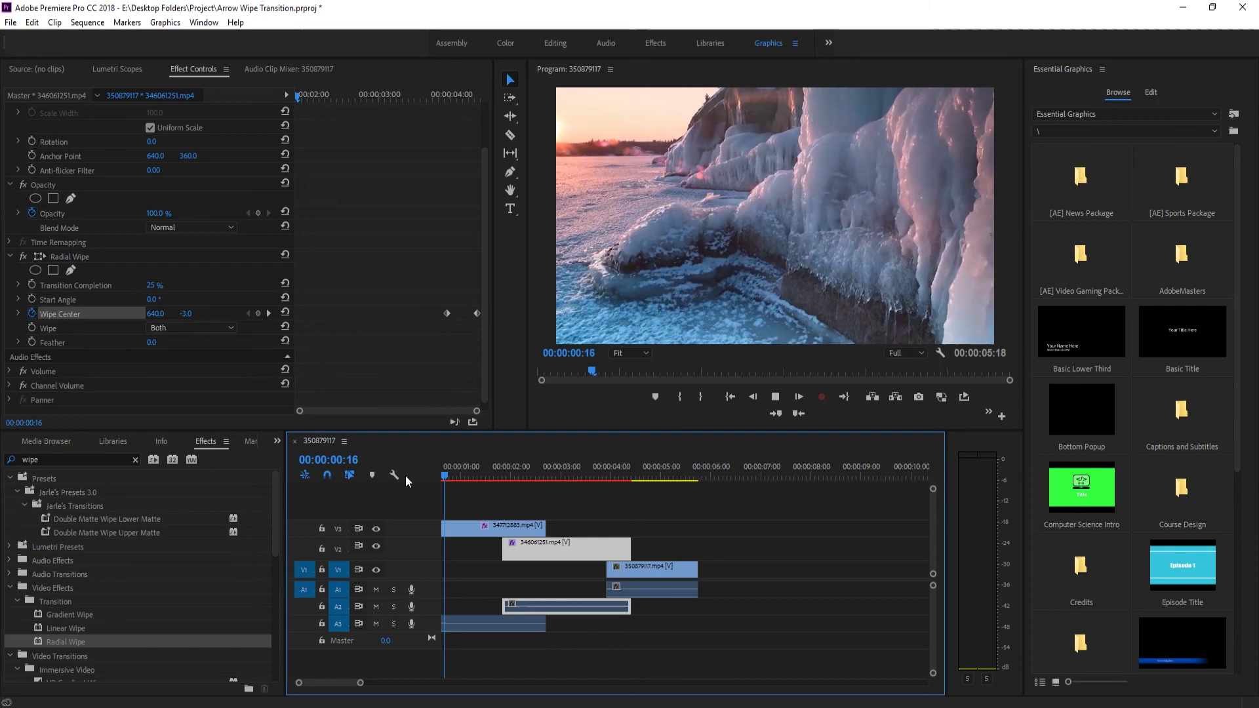
scroll(728, 553, up, 1)
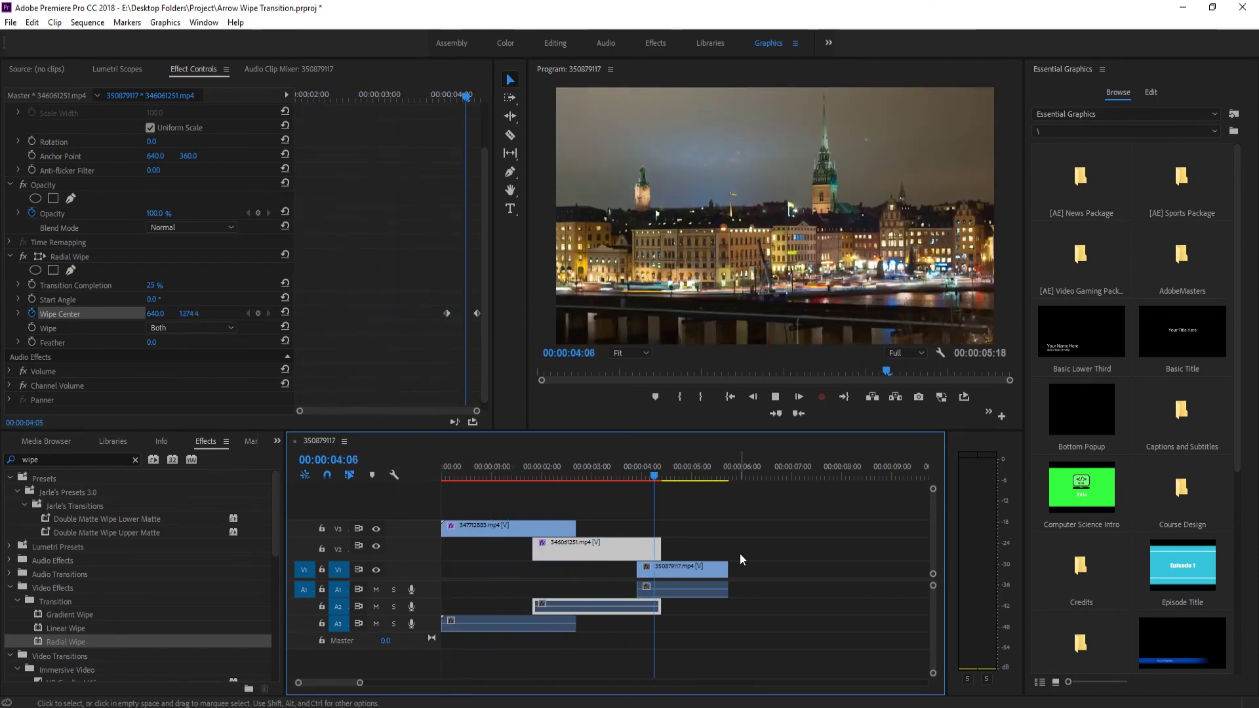
key(space)
click(633, 475)
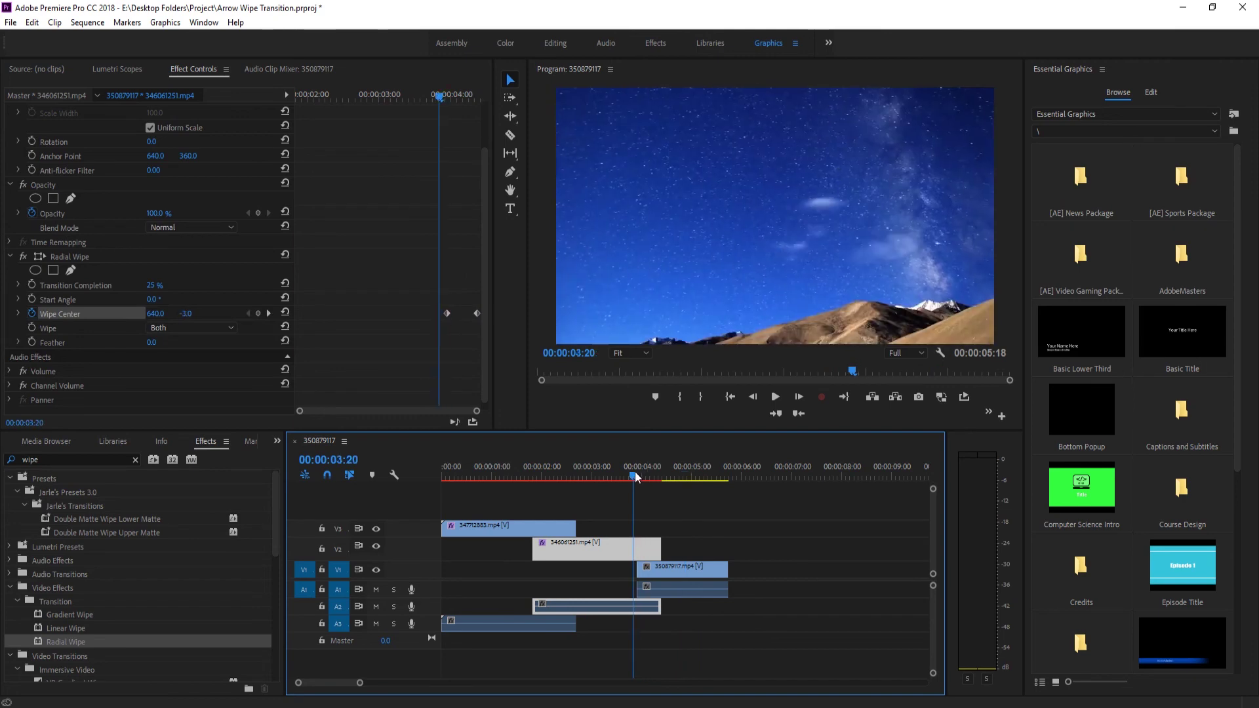
- Move the third clip about five frames earlier, to start at about 00:00:03:17, lengthening its overlap with the second clip
mouse_move(636, 477)
mouse_down()
mouse_move(657, 472)
mouse_move(646, 473)
mouse_up()
drag(657, 573, 653, 572)
click(634, 477)
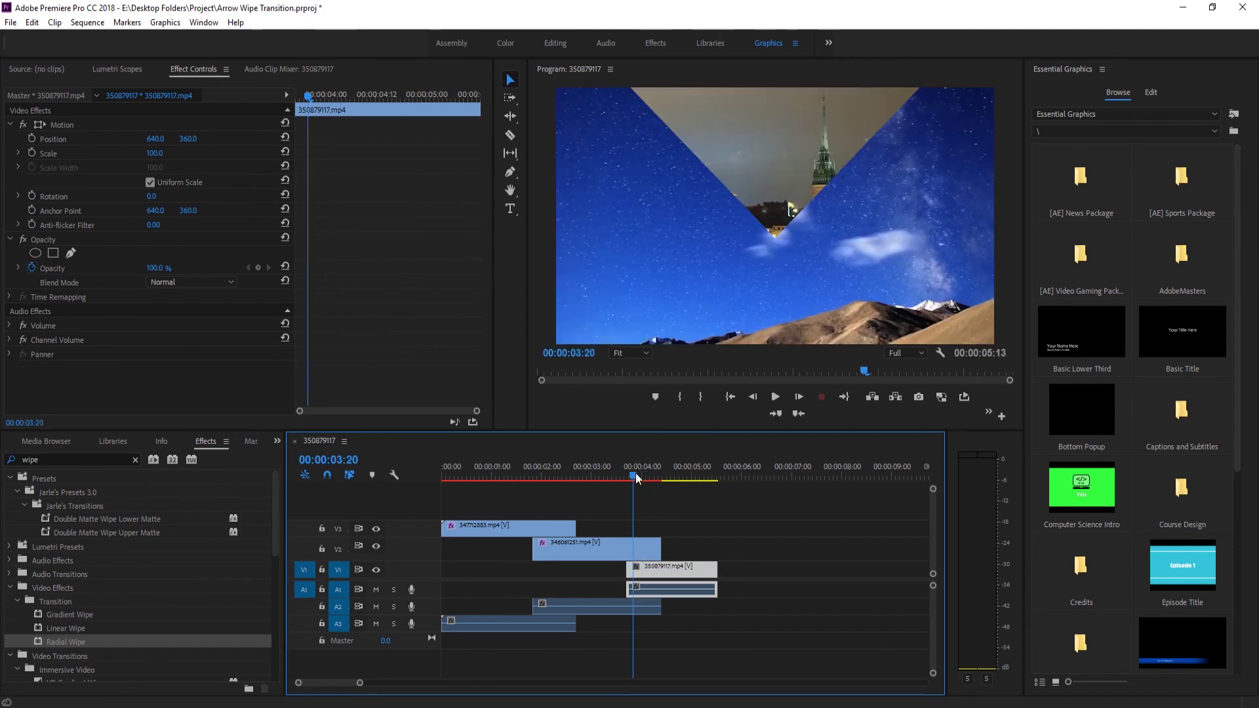
- Move the second clip's first wipe center keyframe back to 00:00:03:17, in line with the third clip's start
drag(636, 477, 628, 471)
click(637, 555)
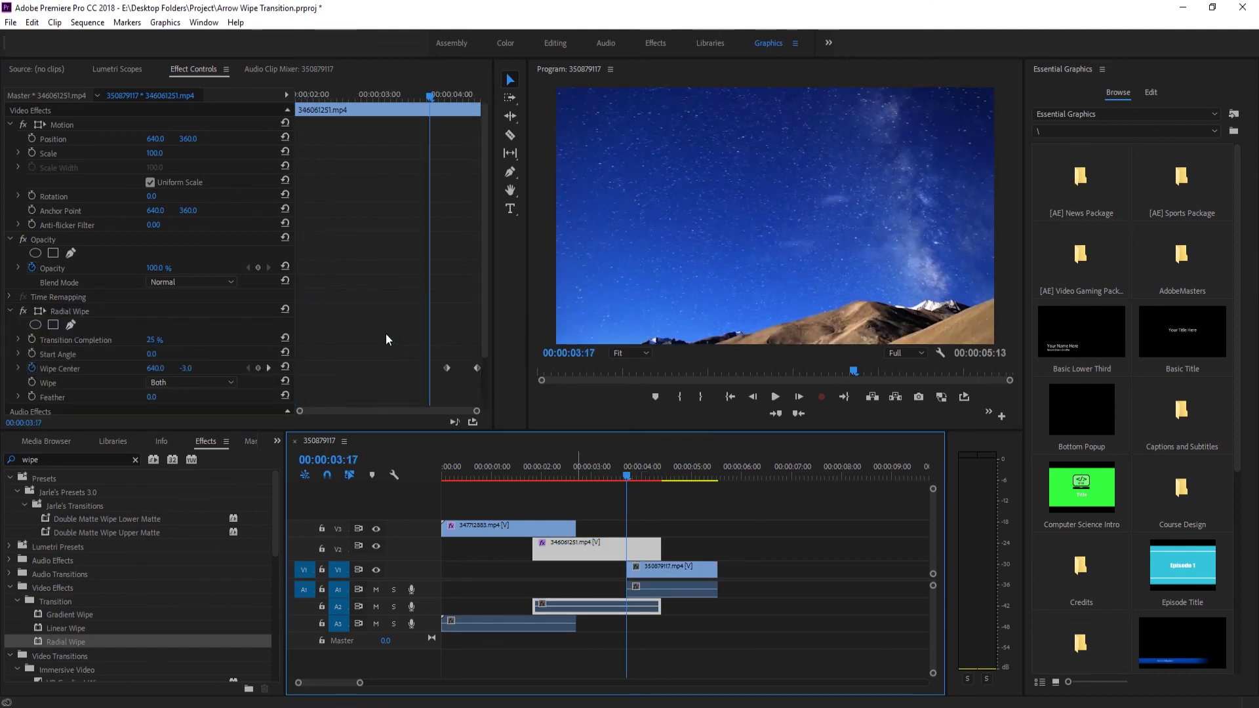
drag(447, 368, 433, 369)
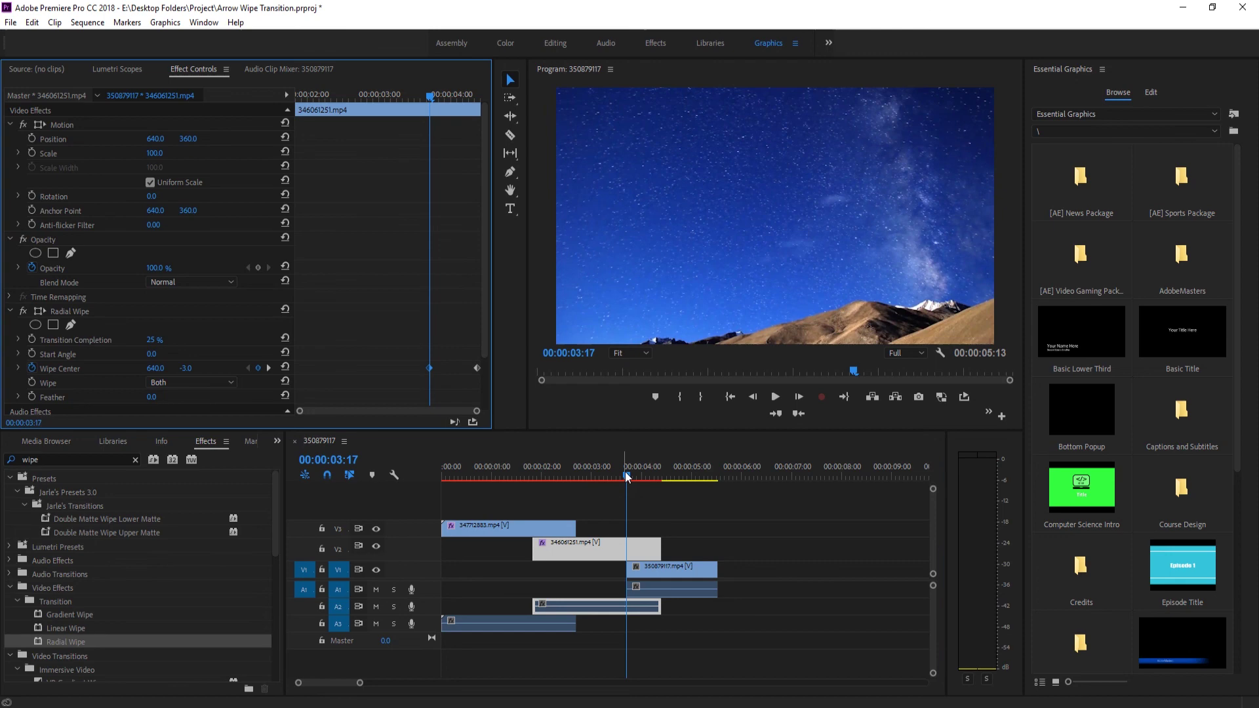
- Play the sequence from shortly before the first transition through the second one to review the retimed arrow wipe
click(545, 475)
key(space)
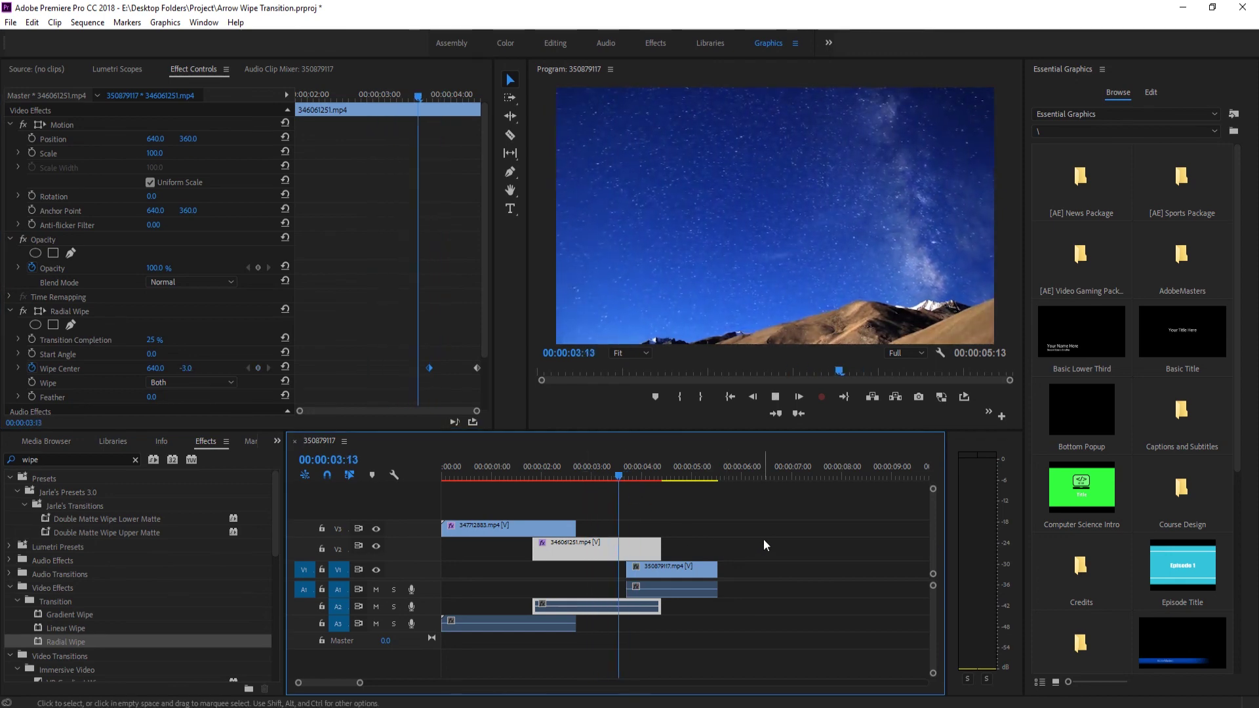
key(space)
click(533, 472)
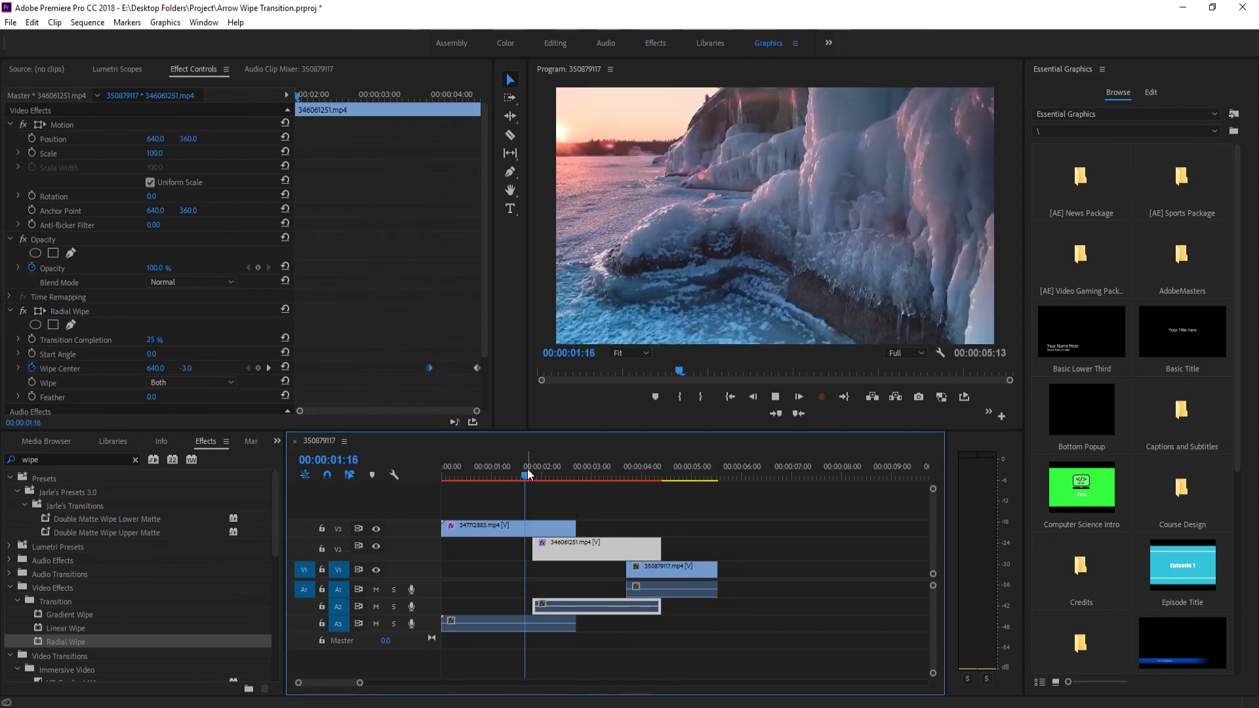
key(space)
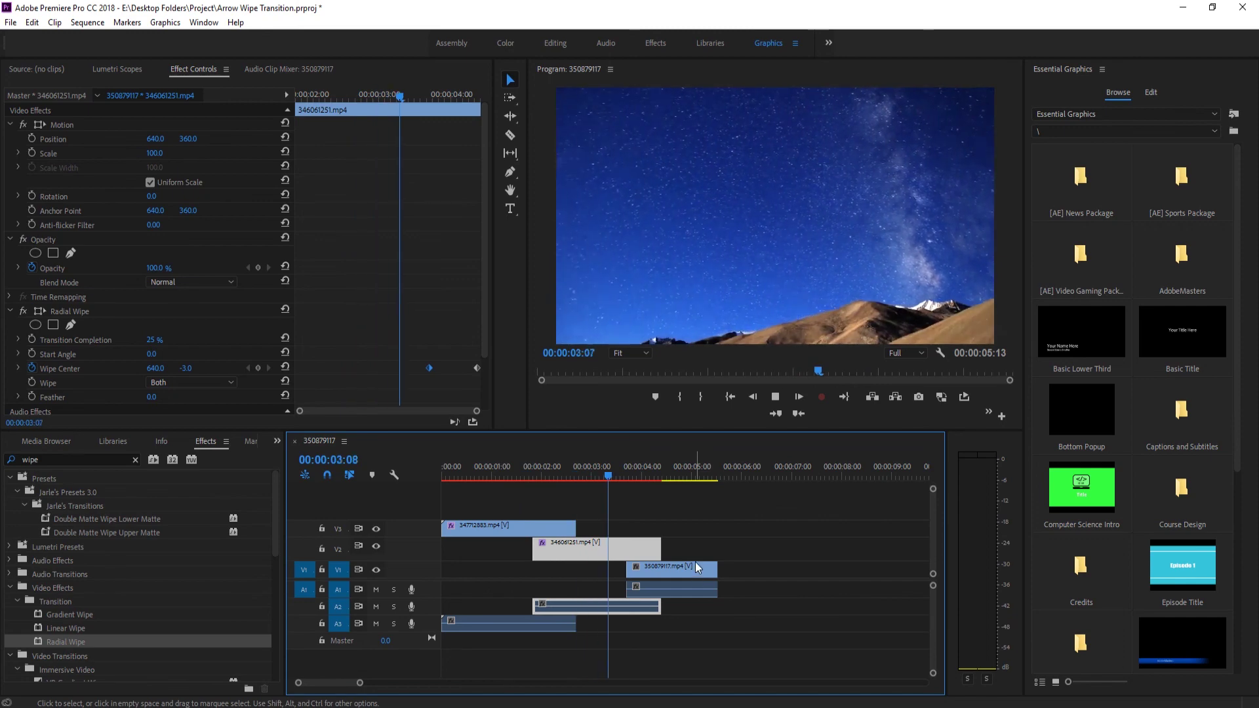
key(space)
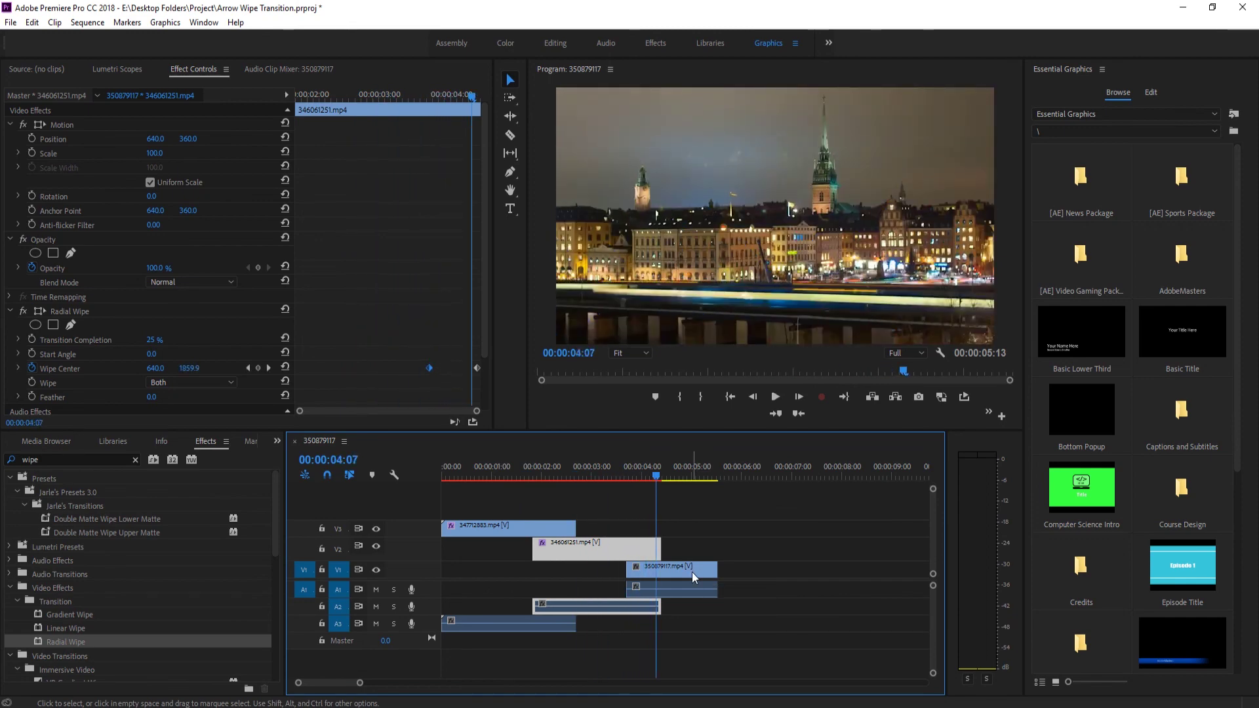